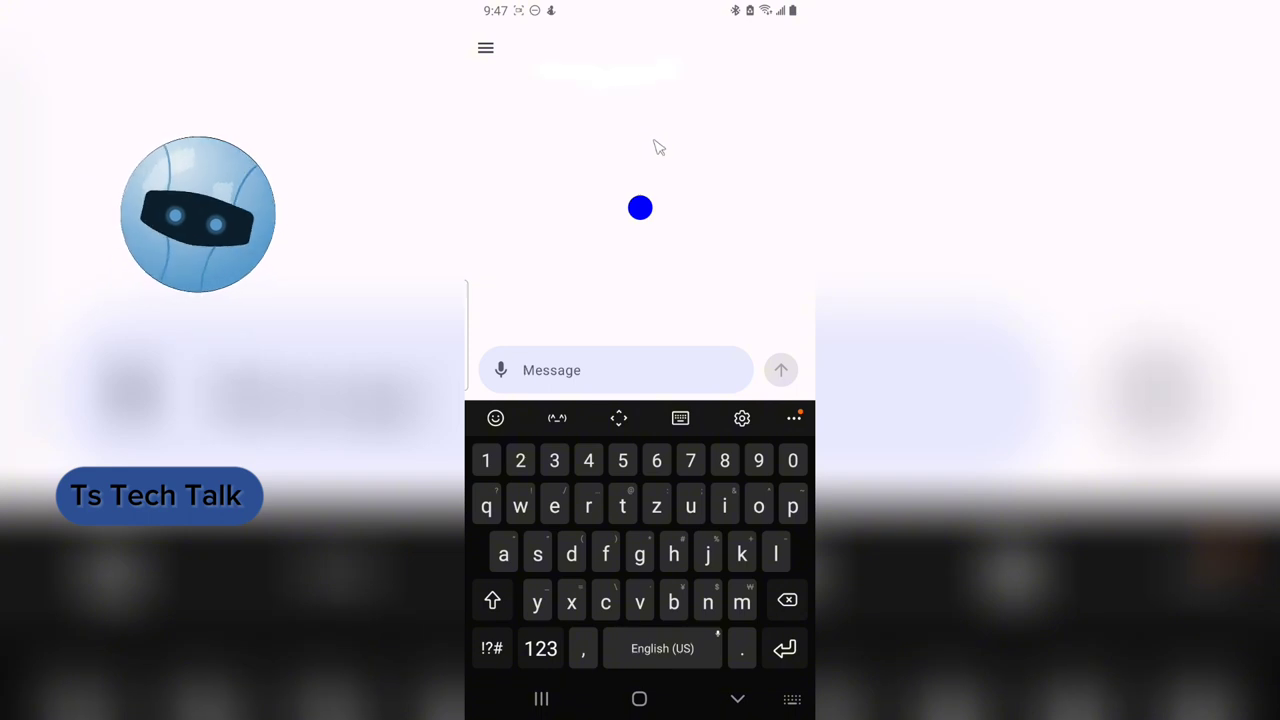
# Open the Data Controls page in the settings and check that Chat History & Training is turned on
pyautogui.click(485, 48)
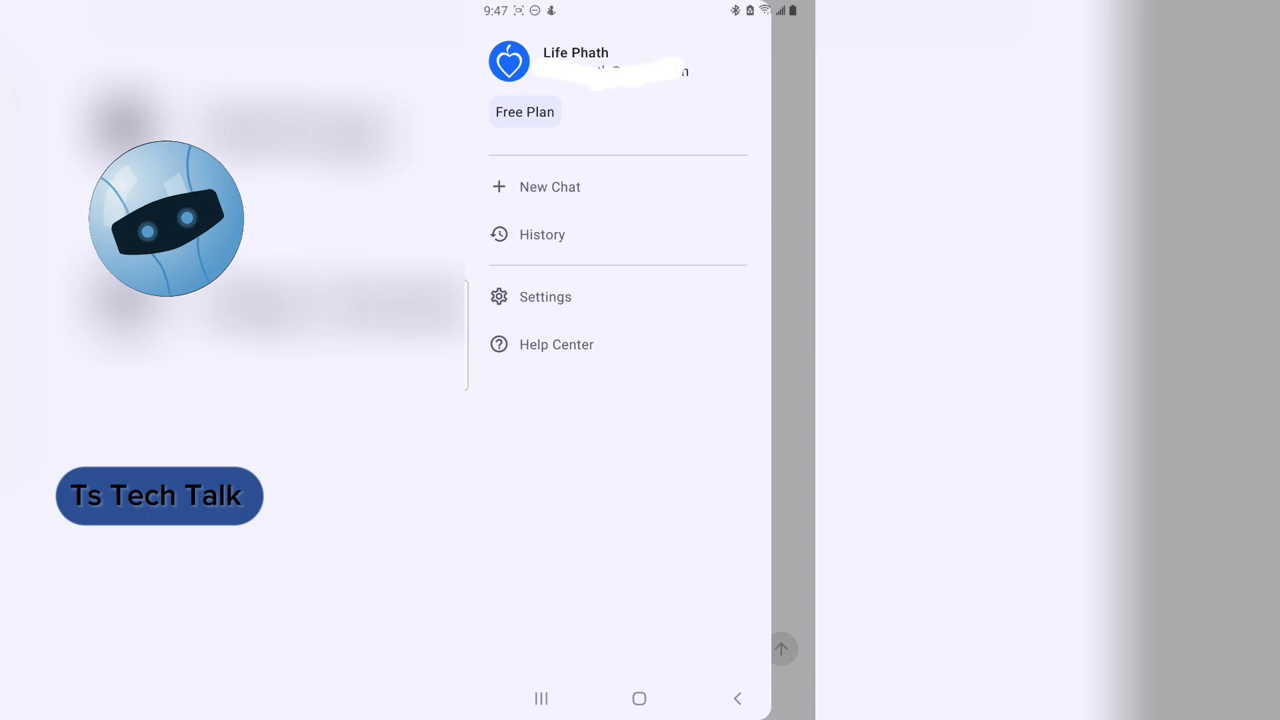
pyautogui.rightClick(720, 143)
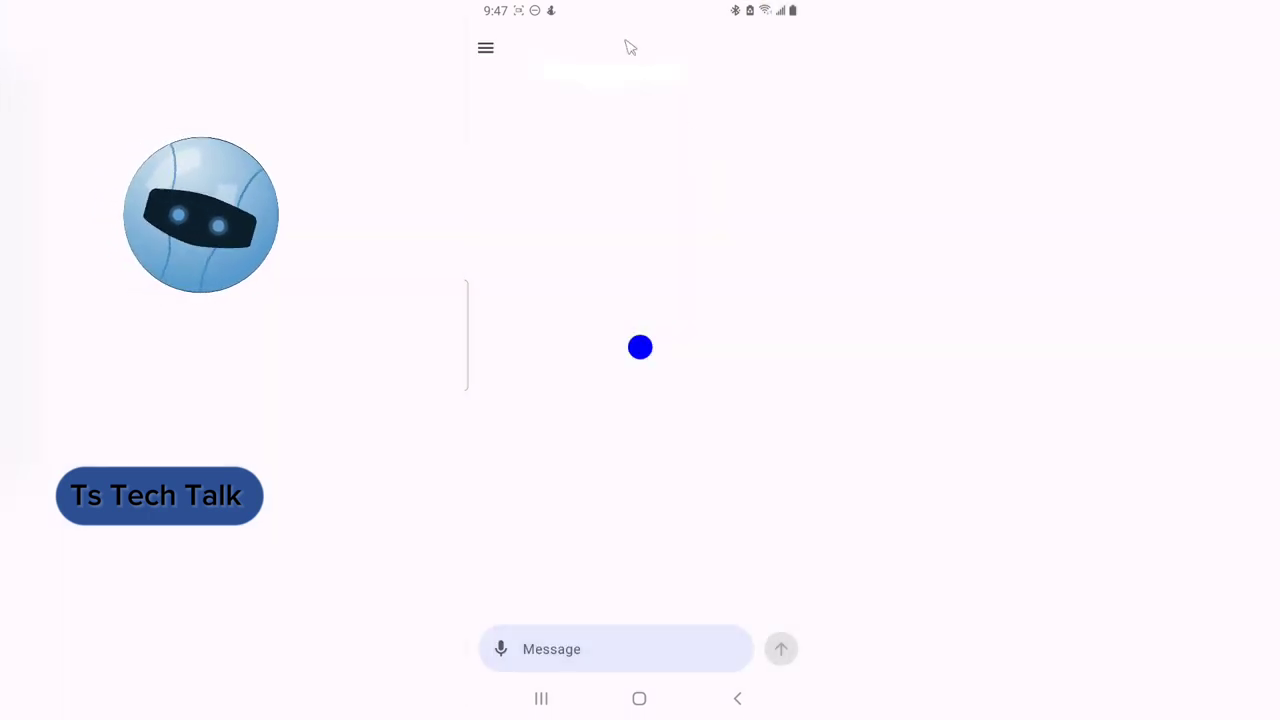
pyautogui.click(485, 50)
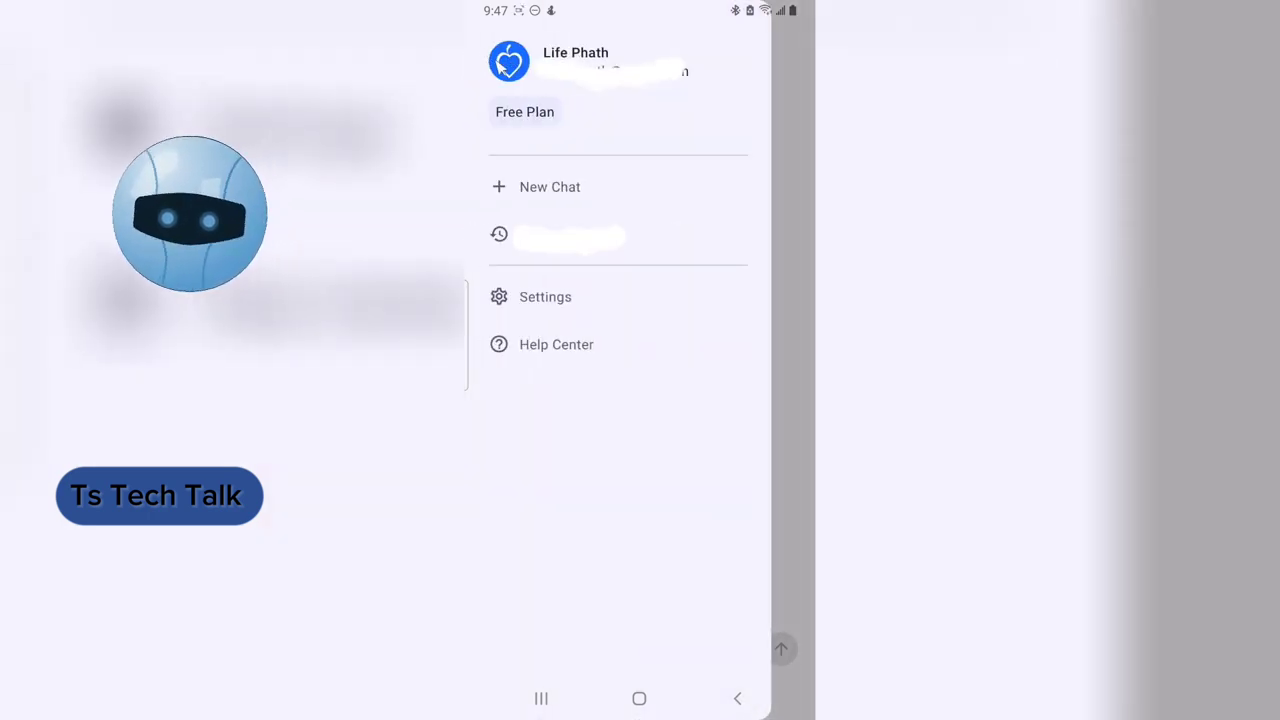
pyautogui.click(569, 308)
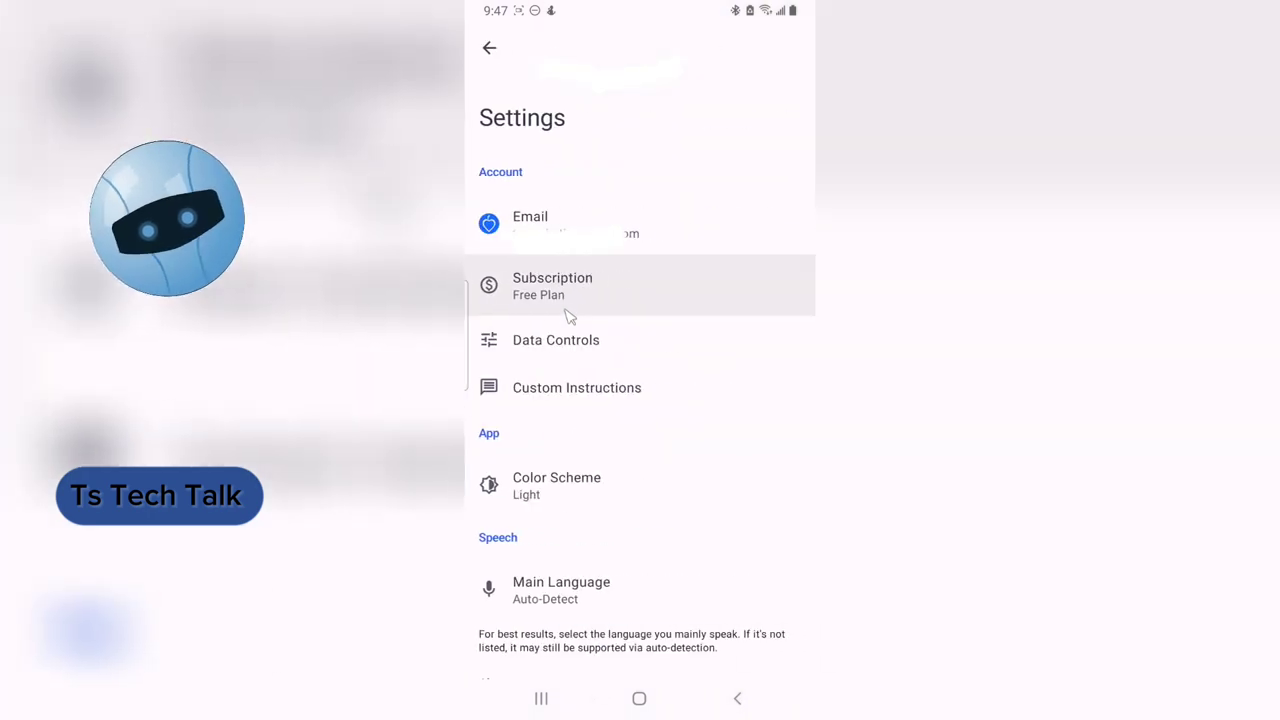
pyautogui.click(550, 341)
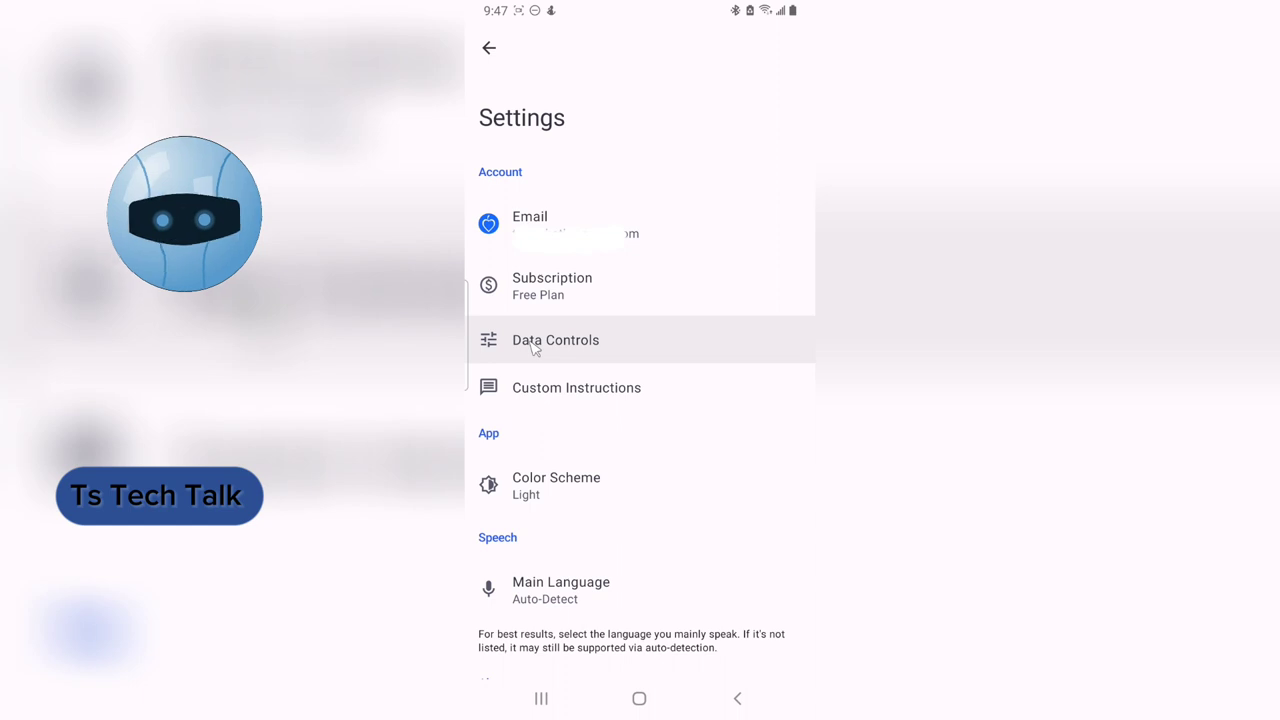
pyautogui.click(534, 345)
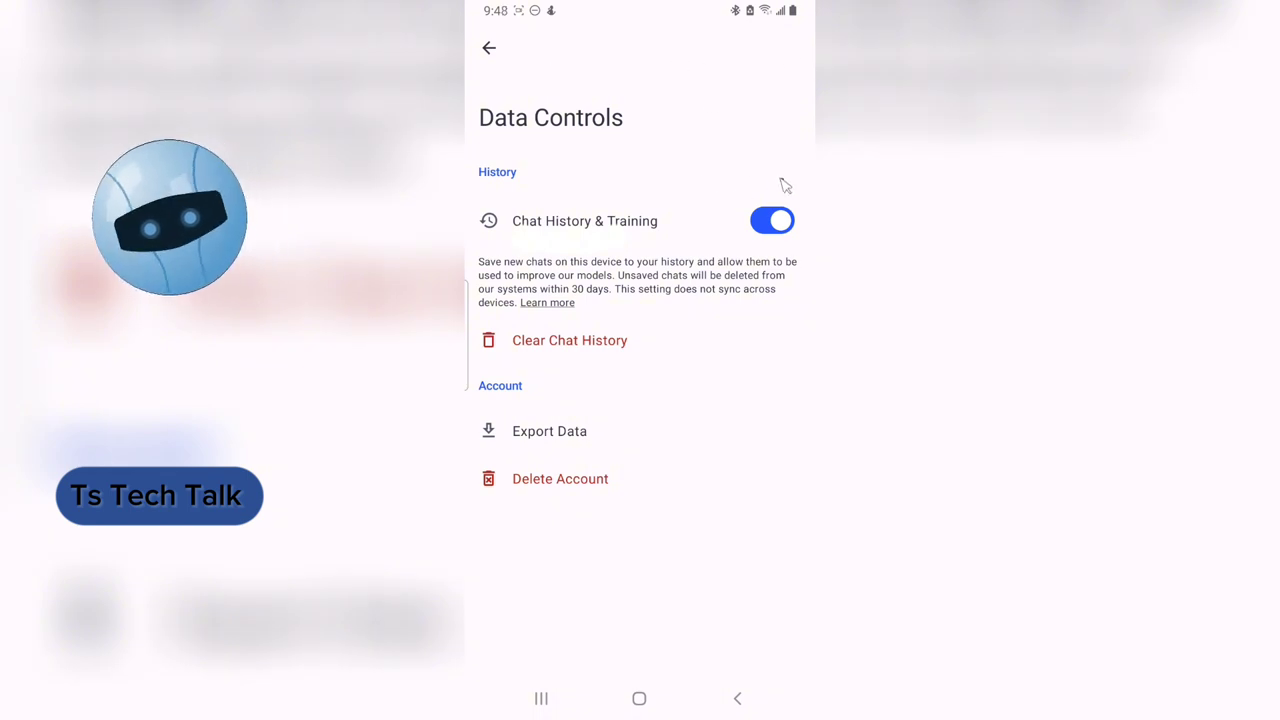
pyautogui.moveTo(783, 181)
pyautogui.mouseDown()
pyautogui.moveTo(541, 190)
pyautogui.moveTo(468, 216)
pyautogui.moveTo(498, 245)
pyautogui.mouseUp()
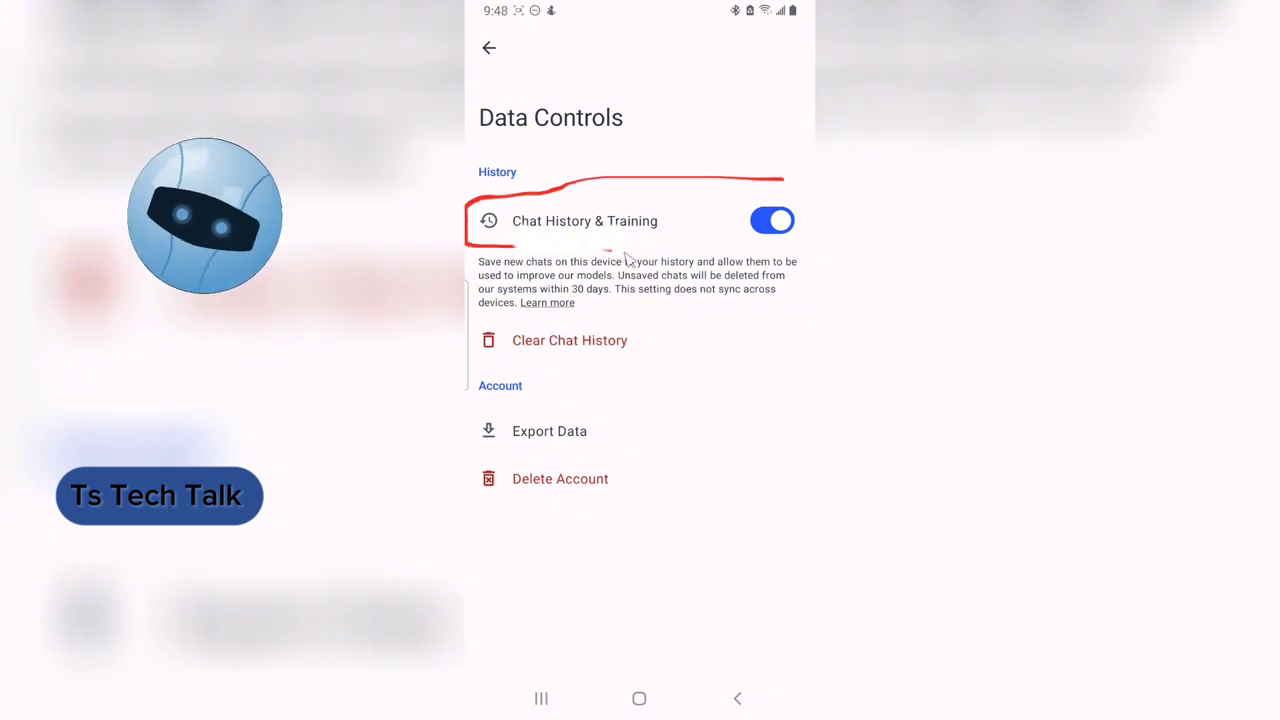
pyautogui.moveTo(627, 258)
pyautogui.mouseDown()
pyautogui.moveTo(812, 274)
pyautogui.moveTo(808, 190)
pyautogui.moveTo(777, 194)
pyautogui.mouseUp()
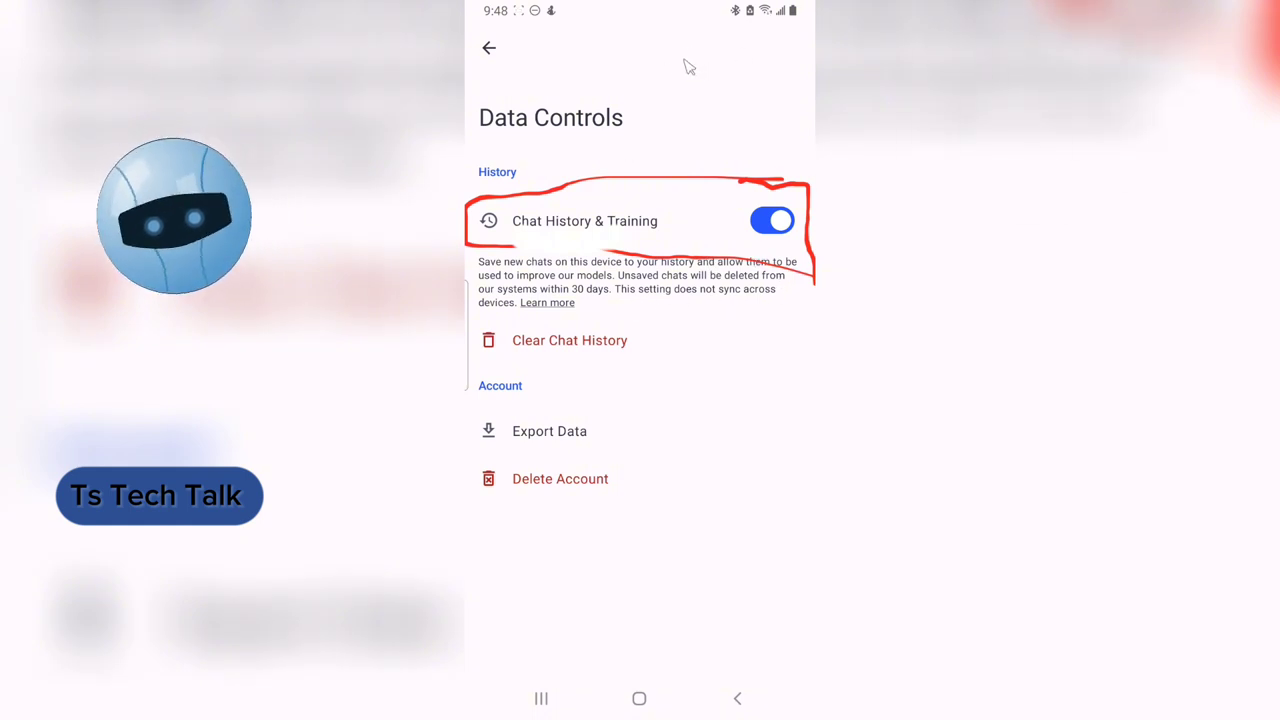
# Draft the prompt "Analyze the following text for tone of voice and style. Apply the exact style and tone of voice to all your future responses:"
pyautogui.click(496, 52)
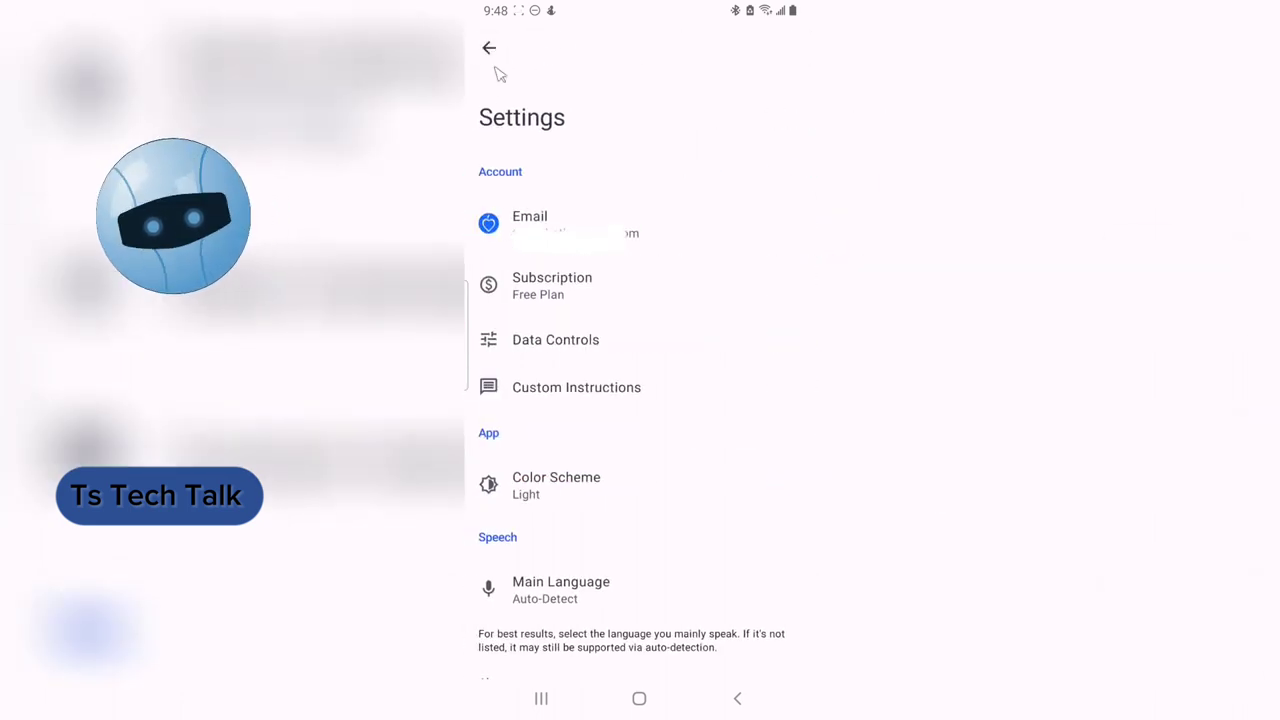
pyautogui.click(489, 48)
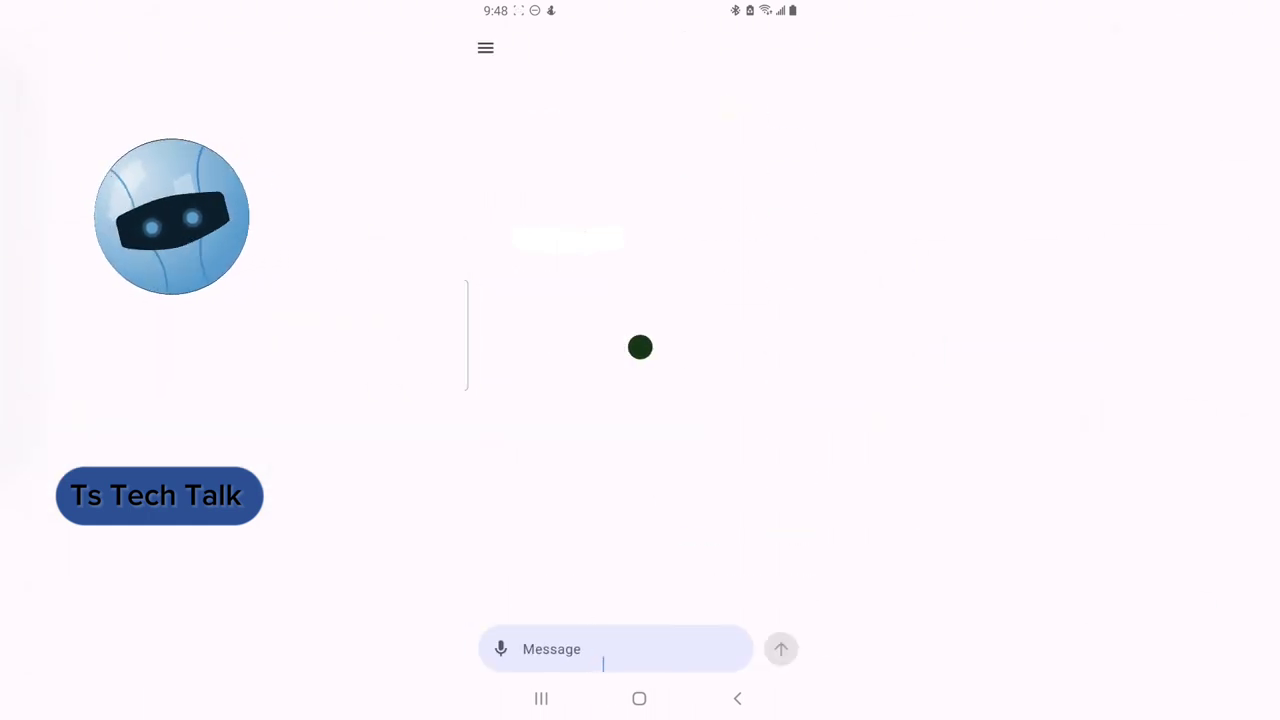
pyautogui.click(603, 655)
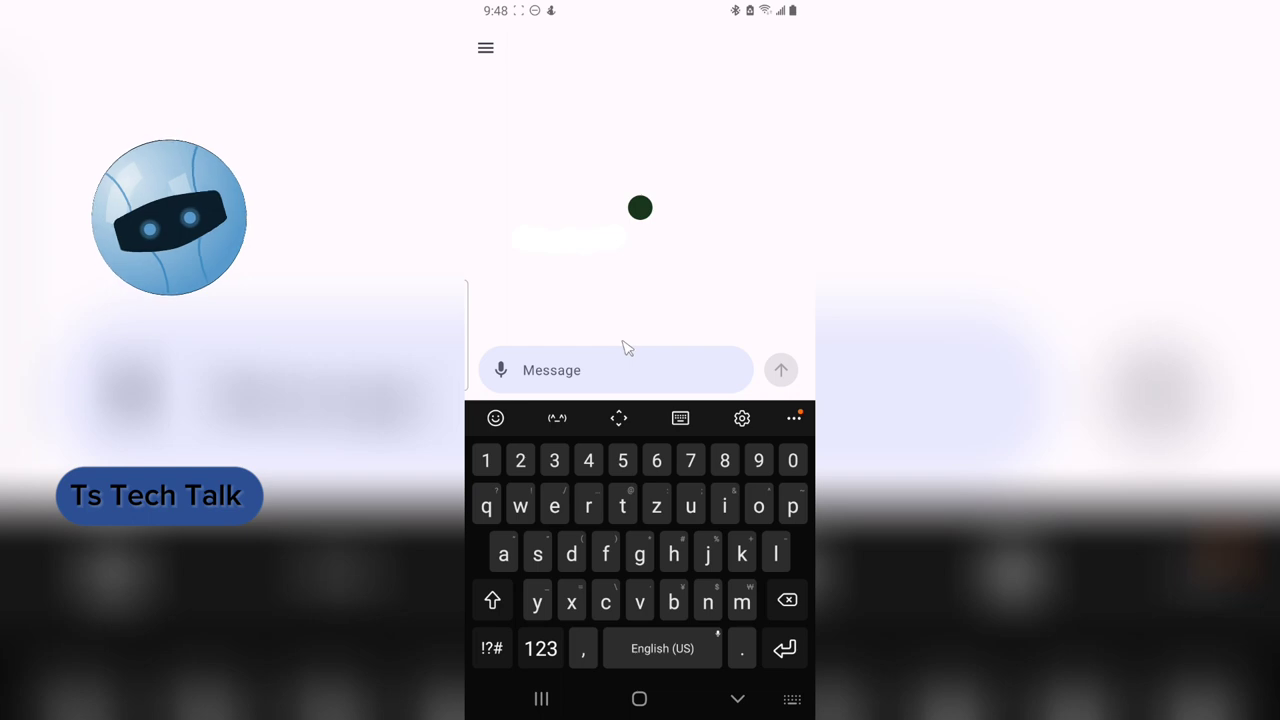
pyautogui.write('A')
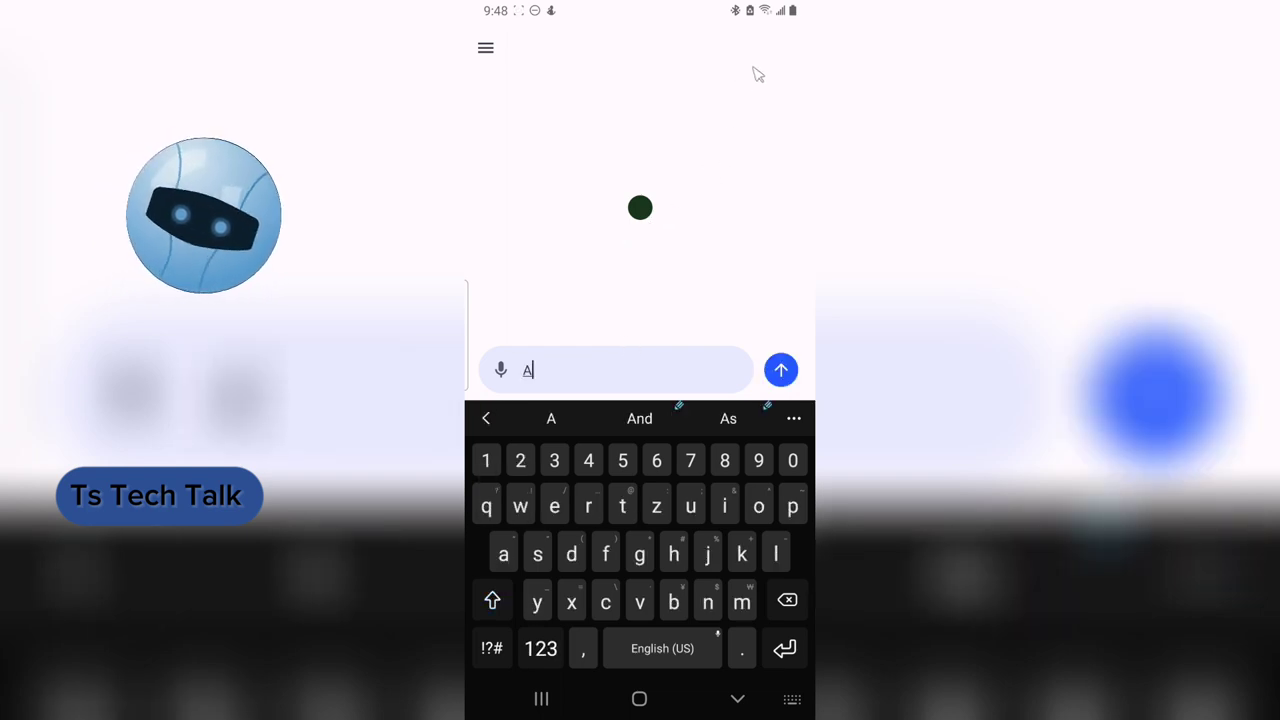
pyautogui.hotkey('ctrl', 'v')
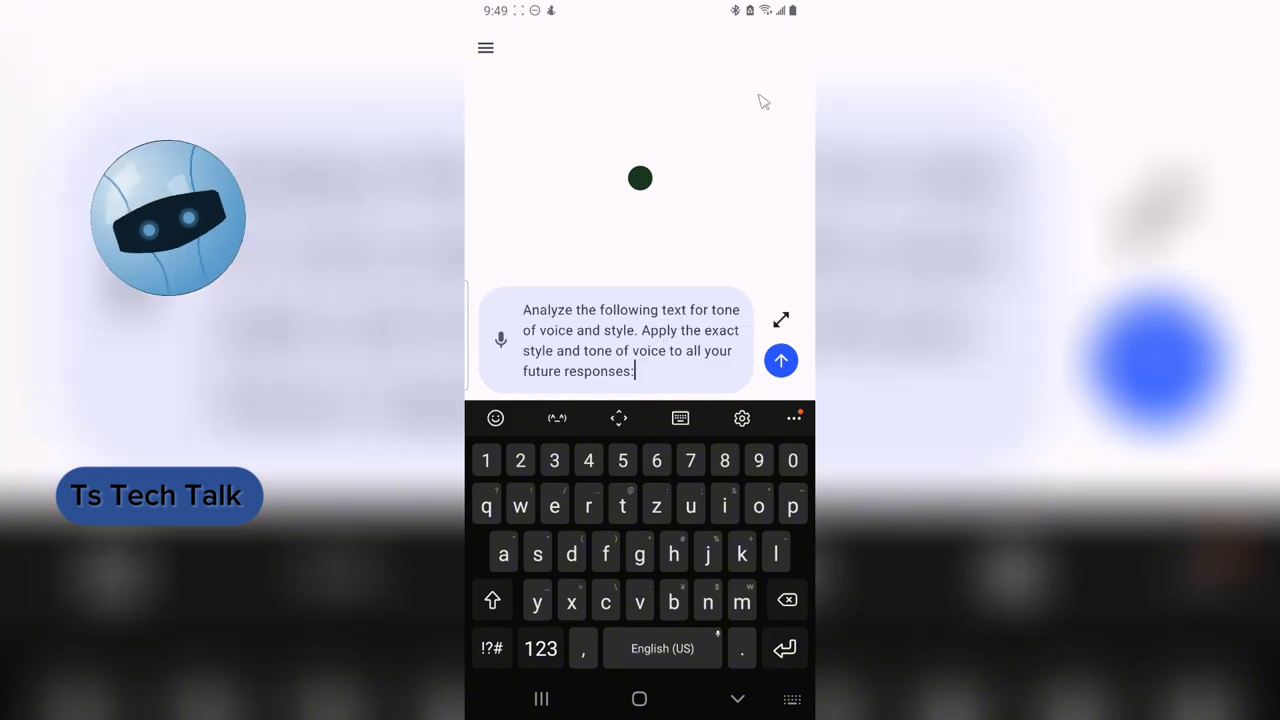
pyautogui.press('Return')
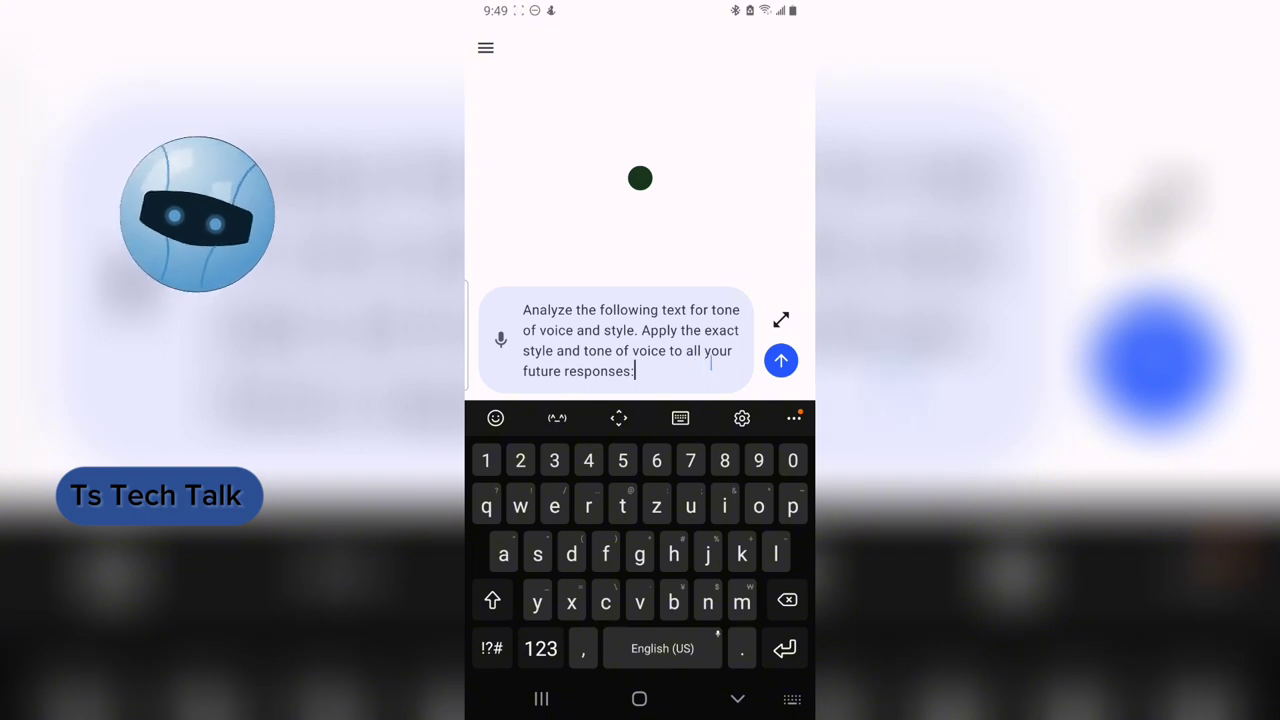
pyautogui.press('Return')
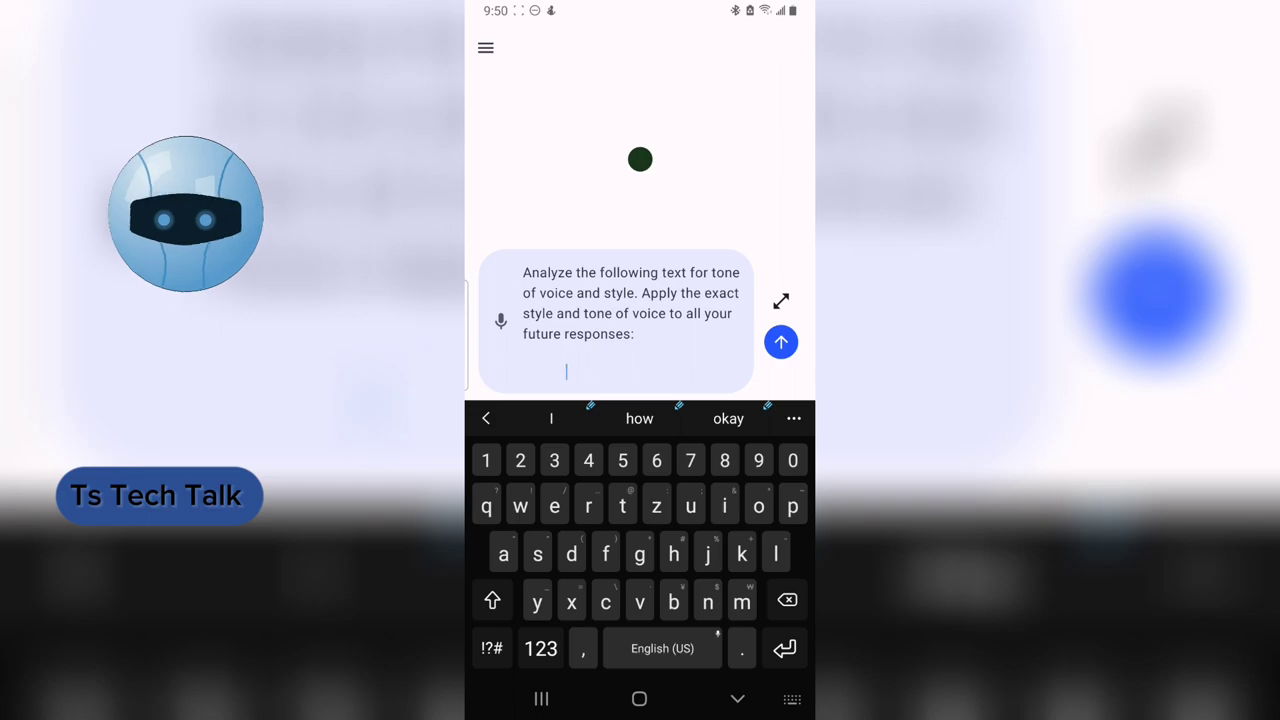
# Switch to Chrome and go to the techcrunch.com home page
pyautogui.click(639, 699)
pyautogui.moveTo(660, 600); pyautogui.dragTo(697, 291)
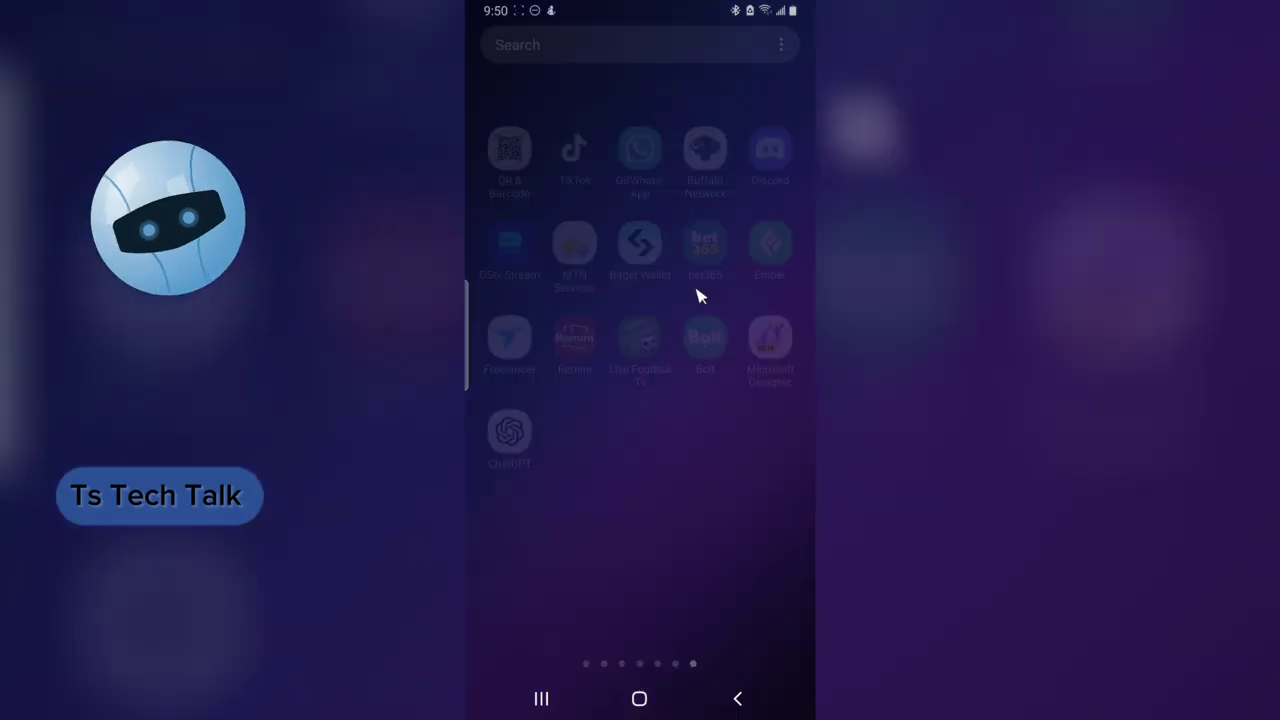
pyautogui.moveTo(600, 240); pyautogui.dragTo(738, 240)
pyautogui.moveTo(560, 240); pyautogui.dragTo(801, 218)
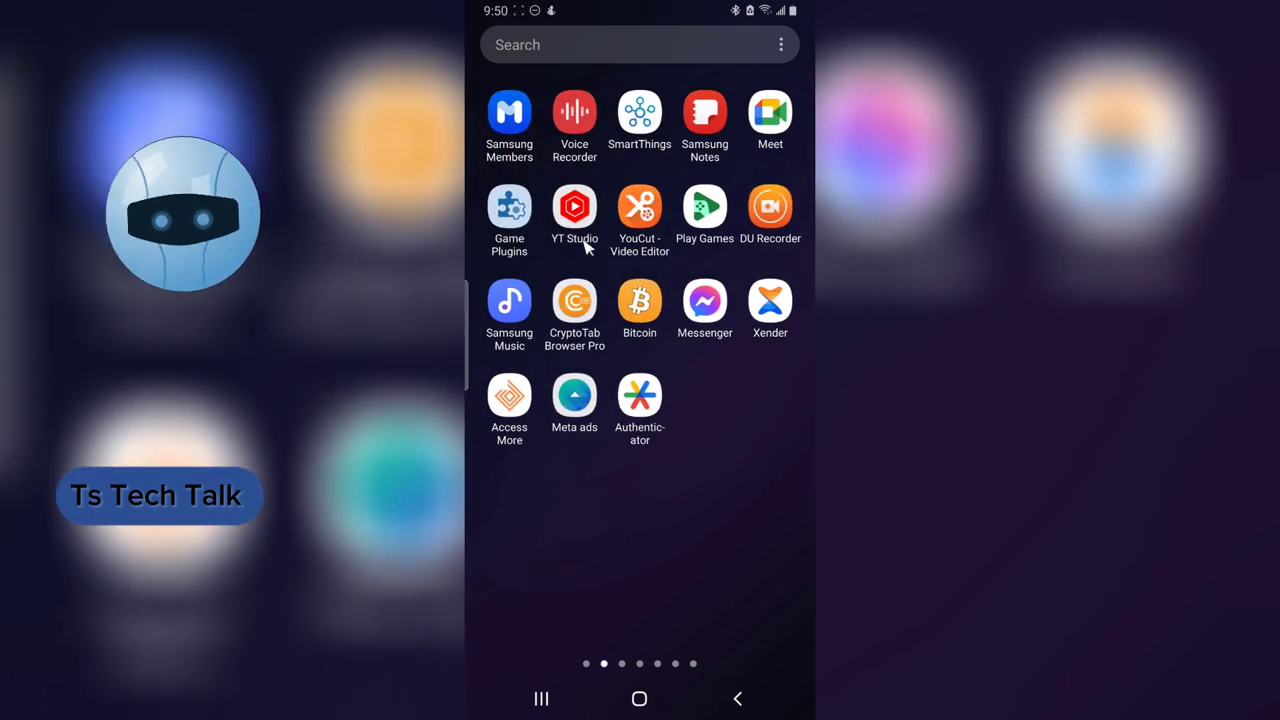
pyautogui.moveTo(520, 300); pyautogui.dragTo(675, 366)
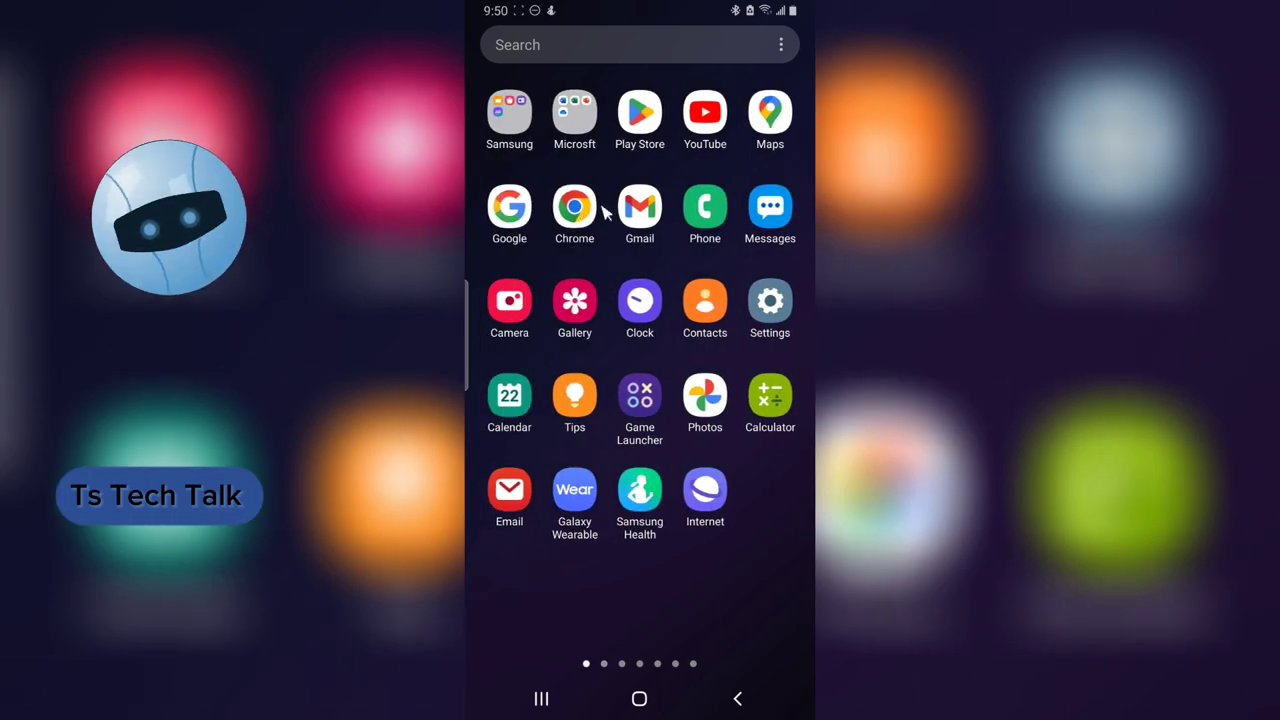
pyautogui.click(598, 207)
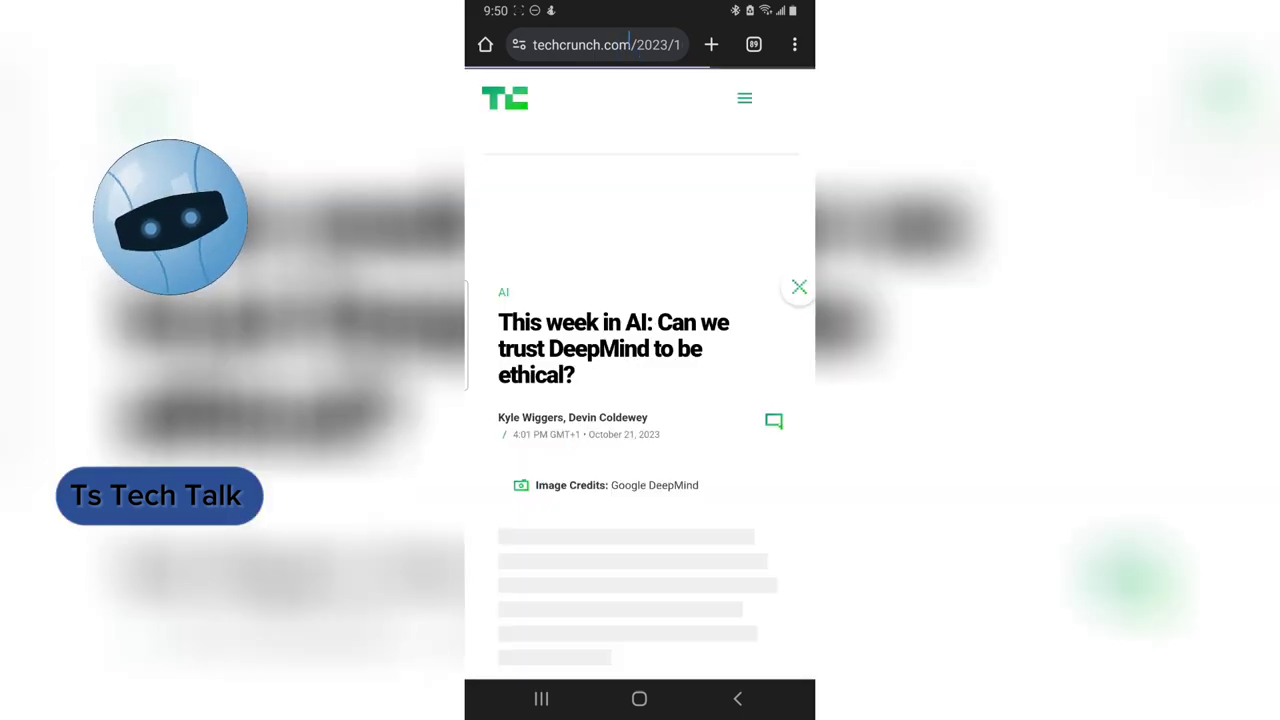
pyautogui.click(595, 44)
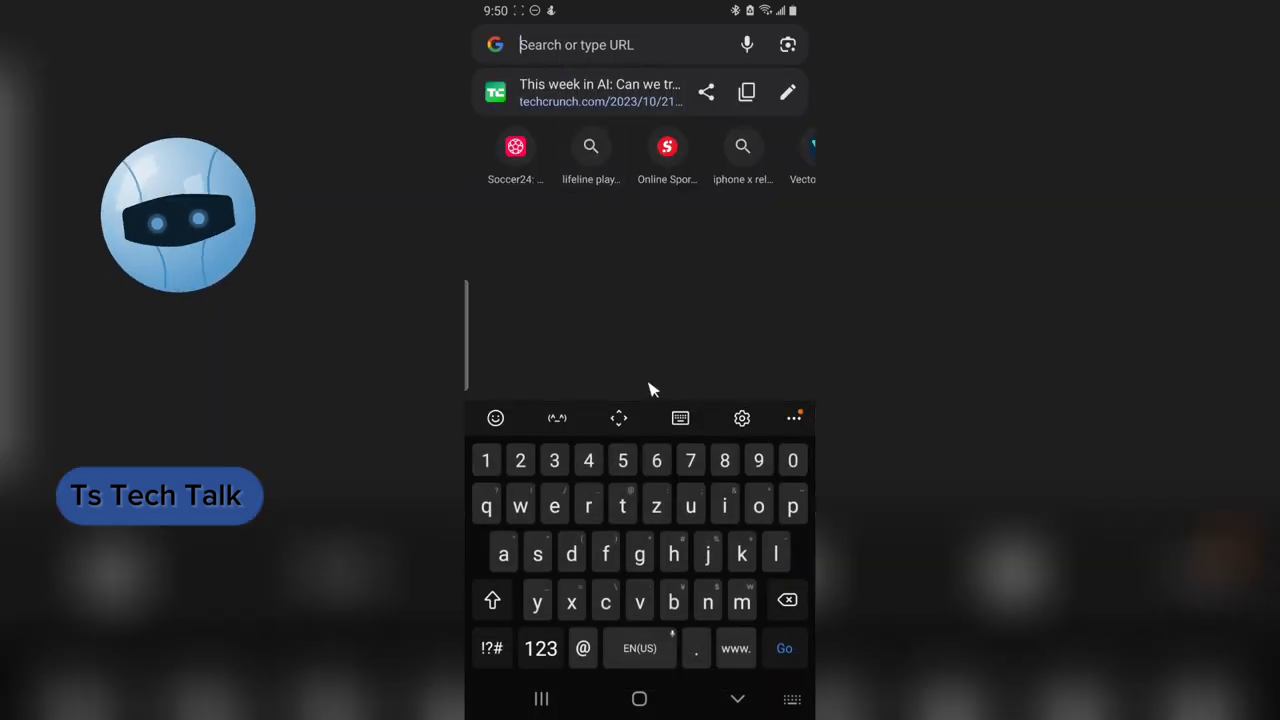
pyautogui.click(737, 698)
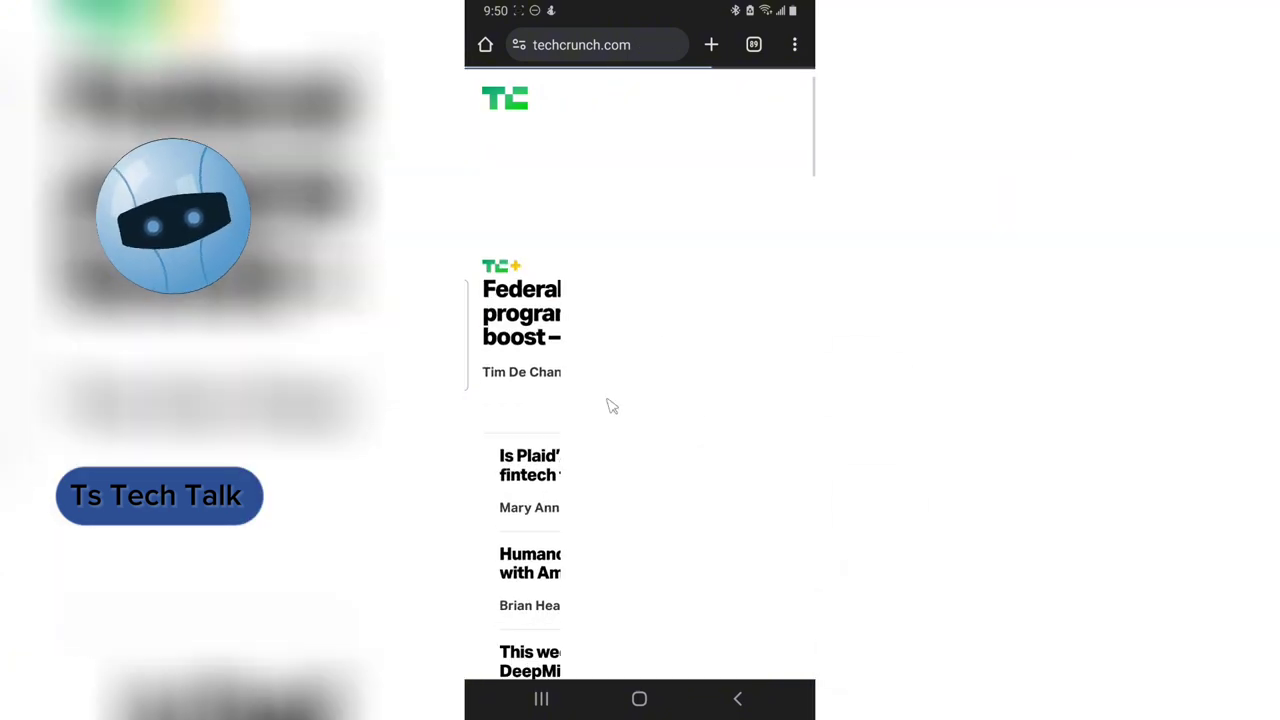
# Open the article "Humanoid robots face a major test with Amazon's Digit pilots", highlight its subtitle and view the opening paragraph
pyautogui.scroll(-2, 660, 372)
pyautogui.scroll(-1, 660, 372)
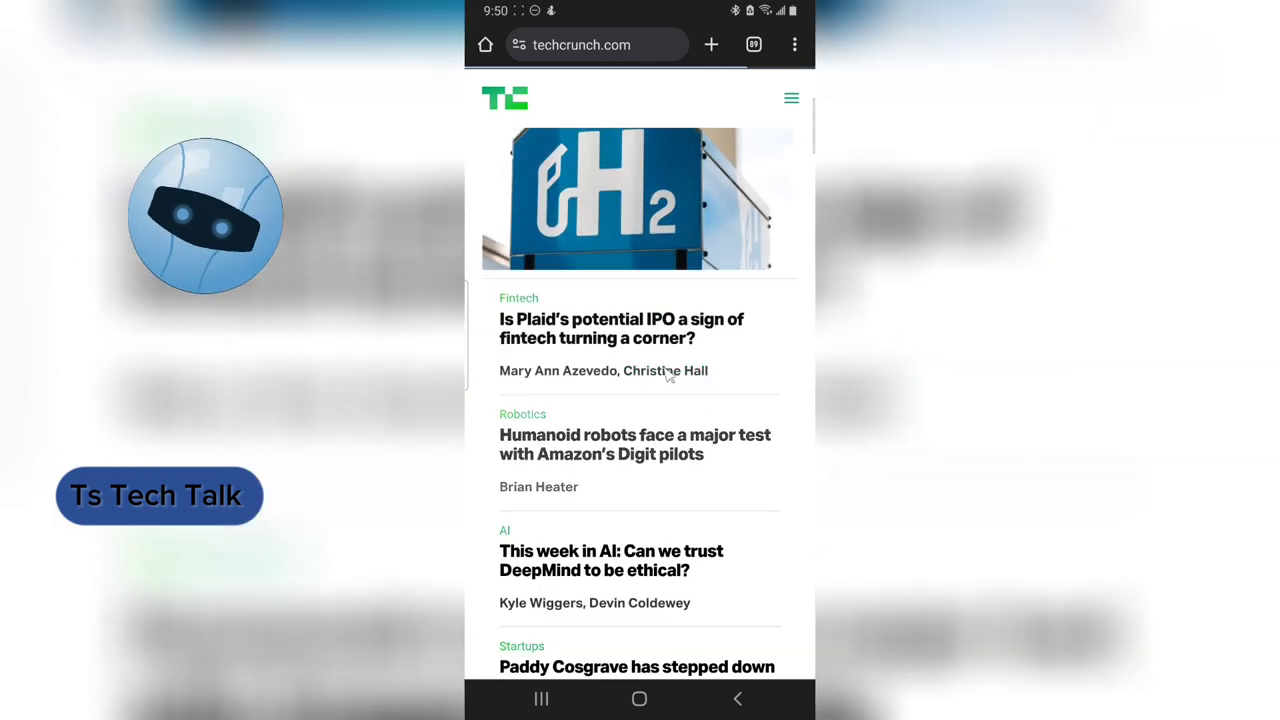
pyautogui.click(625, 441)
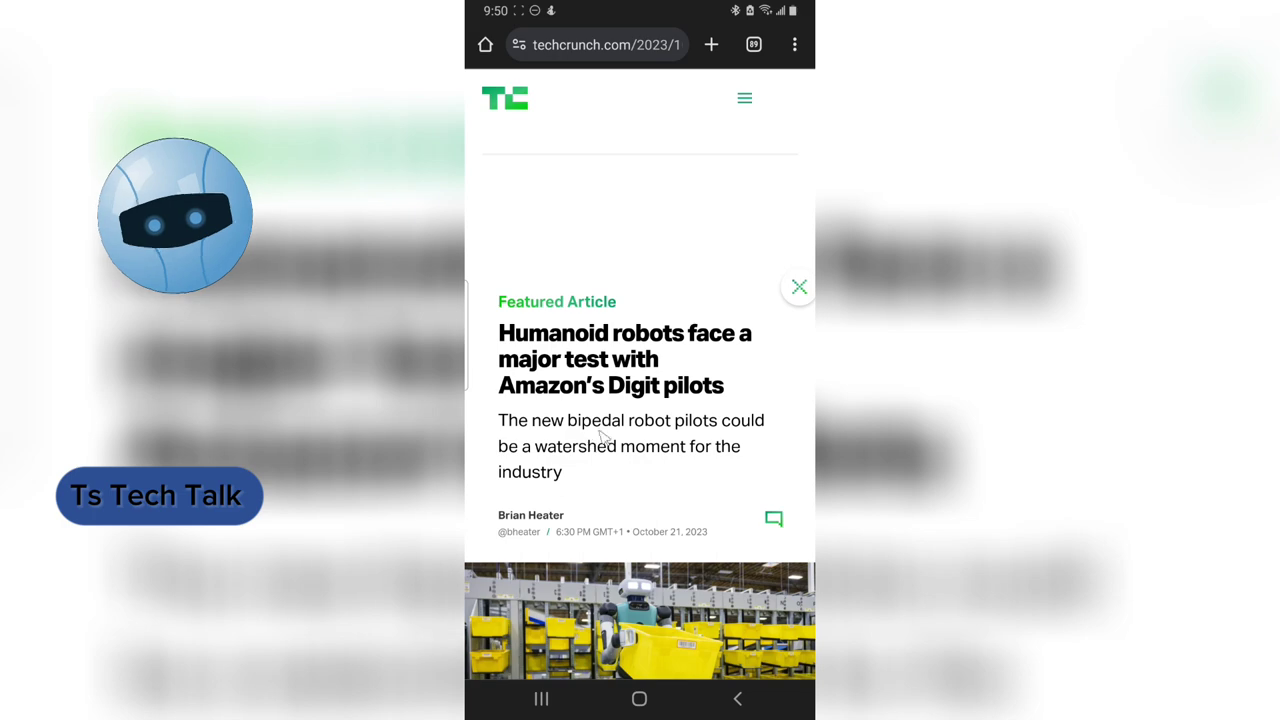
pyautogui.scroll(-10, 645, 380)
pyautogui.scroll(10, 645, 340)
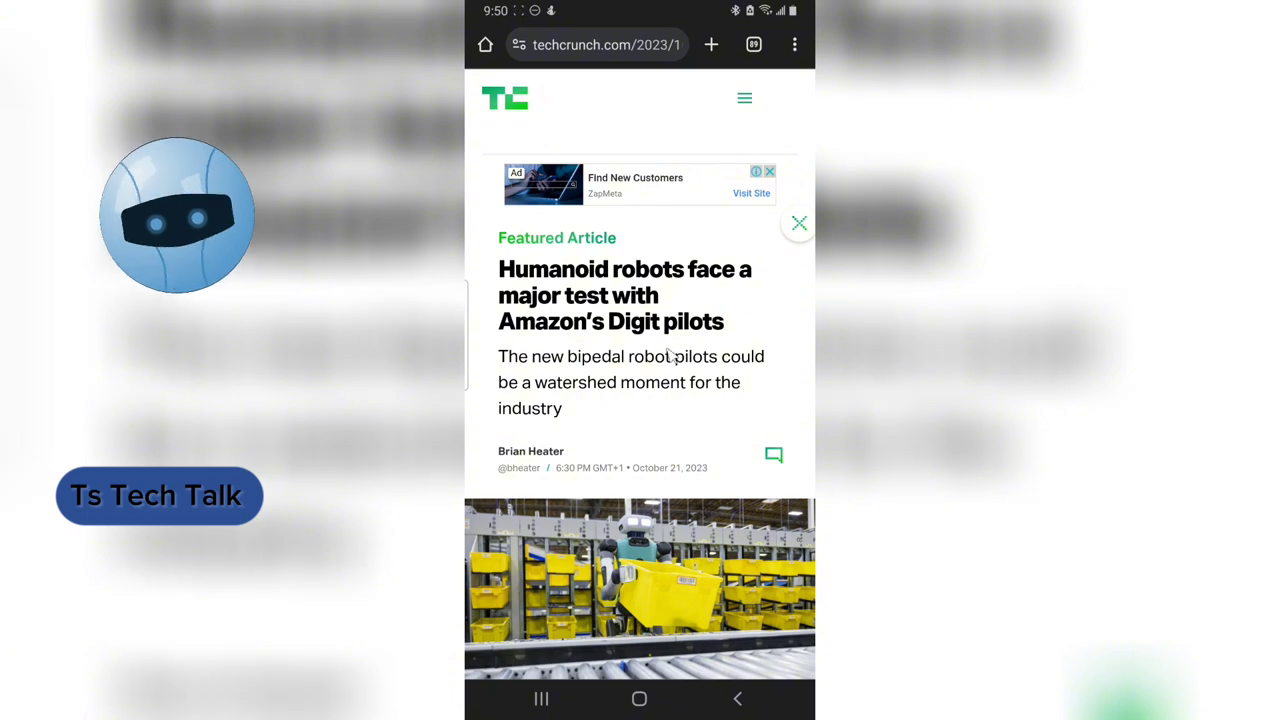
pyautogui.moveTo(500, 360); pyautogui.dragTo(580, 409)
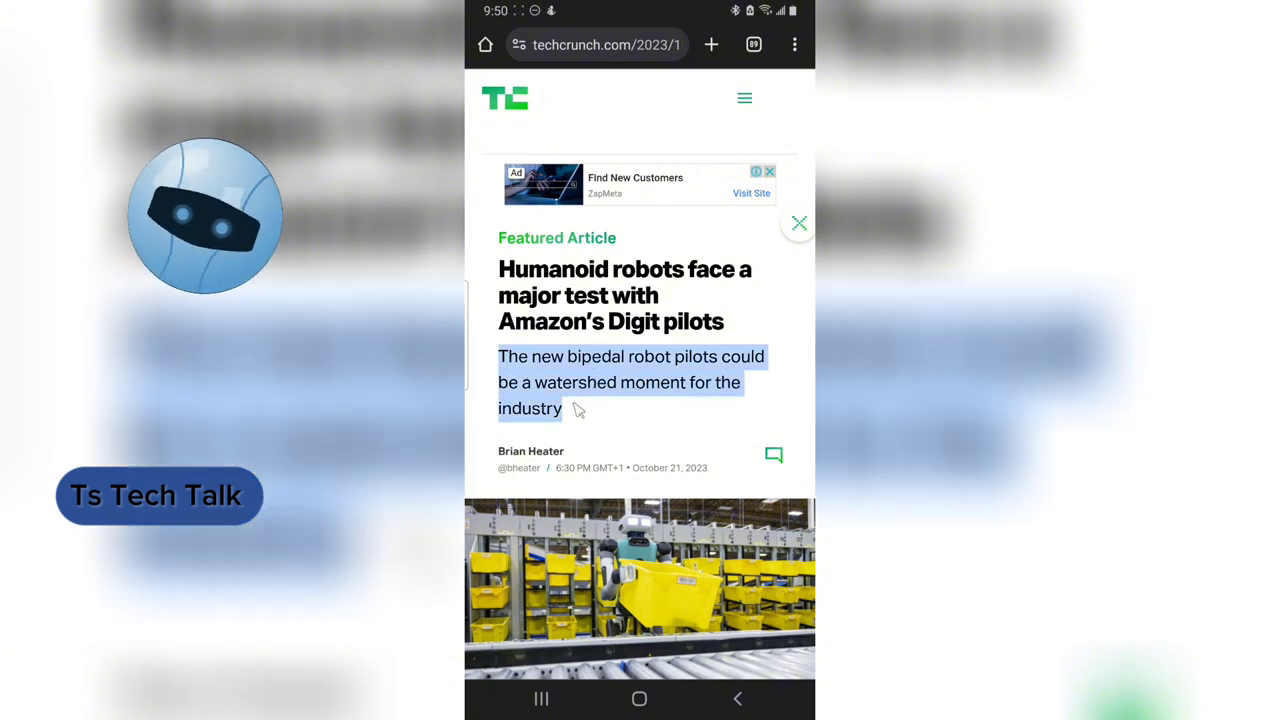
pyautogui.scroll(-2, 594, 406)
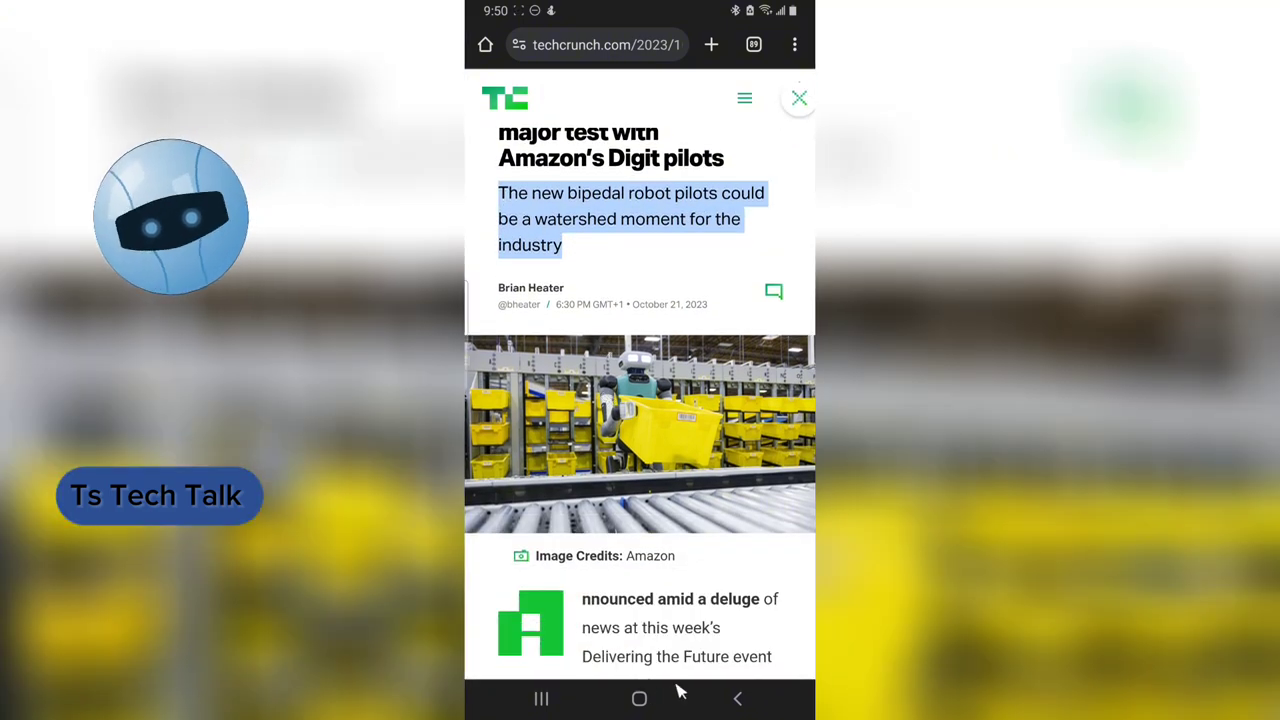
pyautogui.scroll(-1, 620, 451)
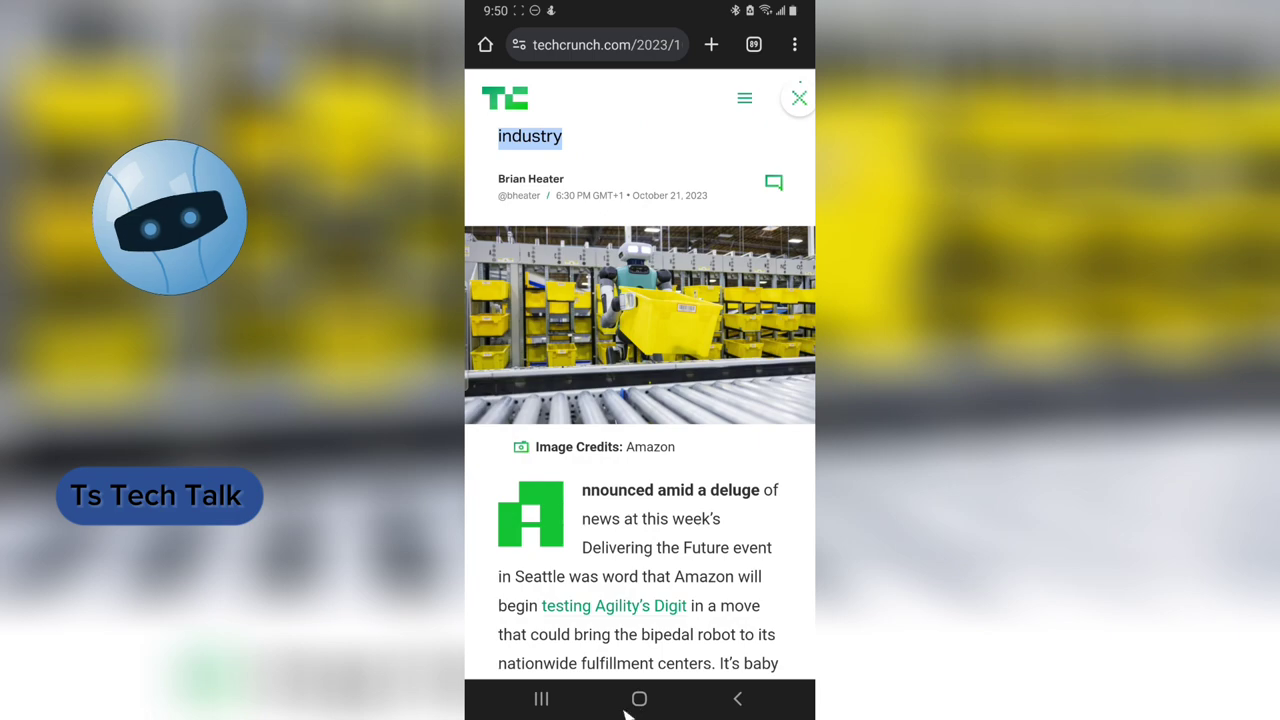
# Revisit the prompt draft in ChatGPT and switch to Google Docs to open the Untitled document
pyautogui.click(541, 699)
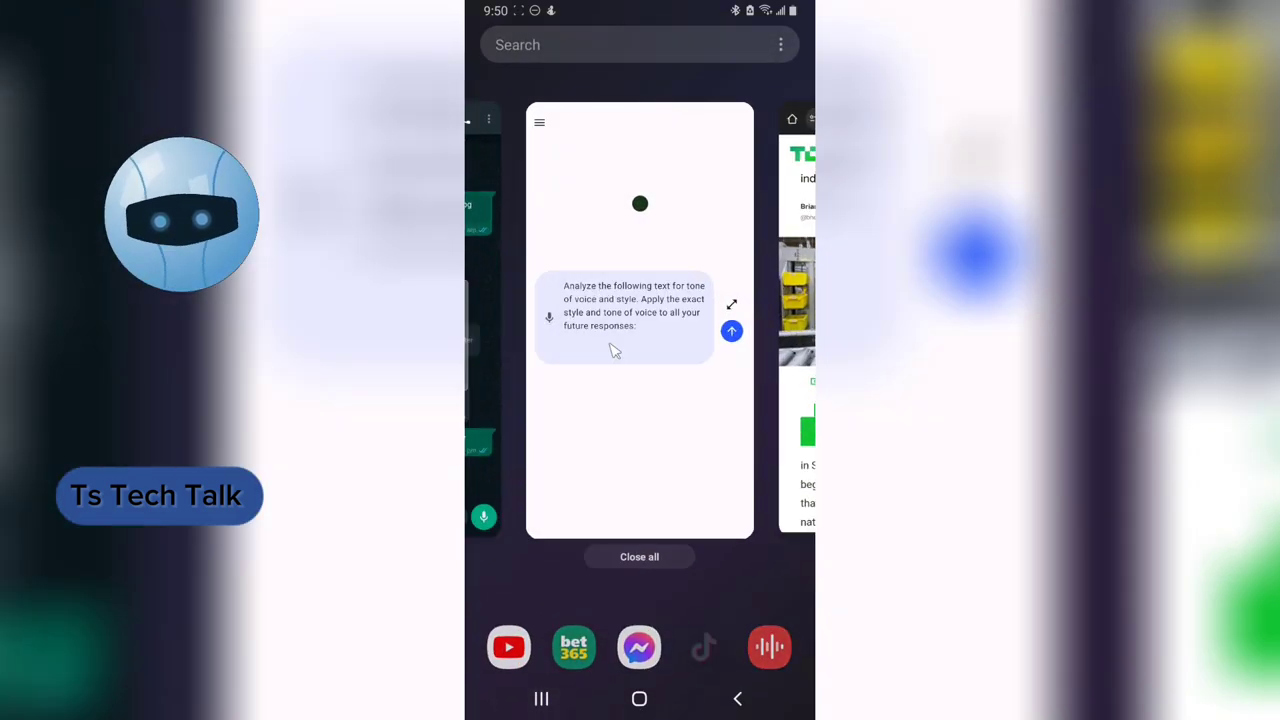
pyautogui.click(614, 343)
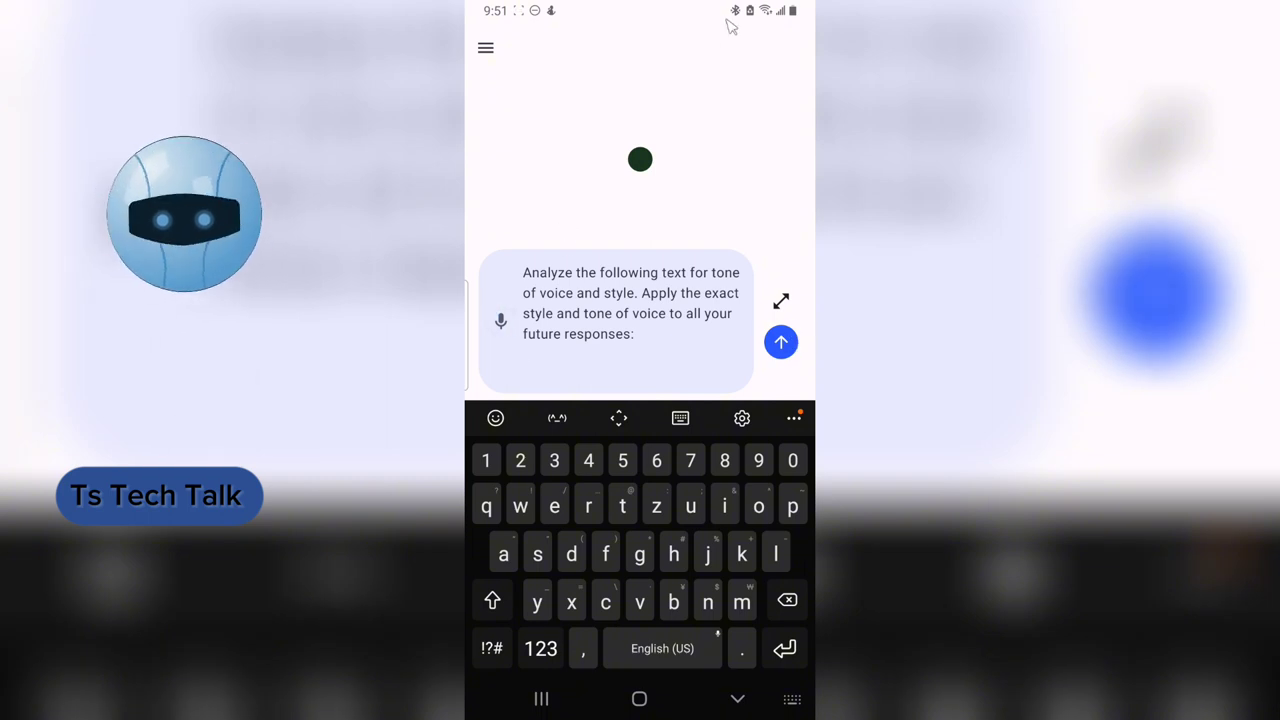
pyautogui.click(658, 704)
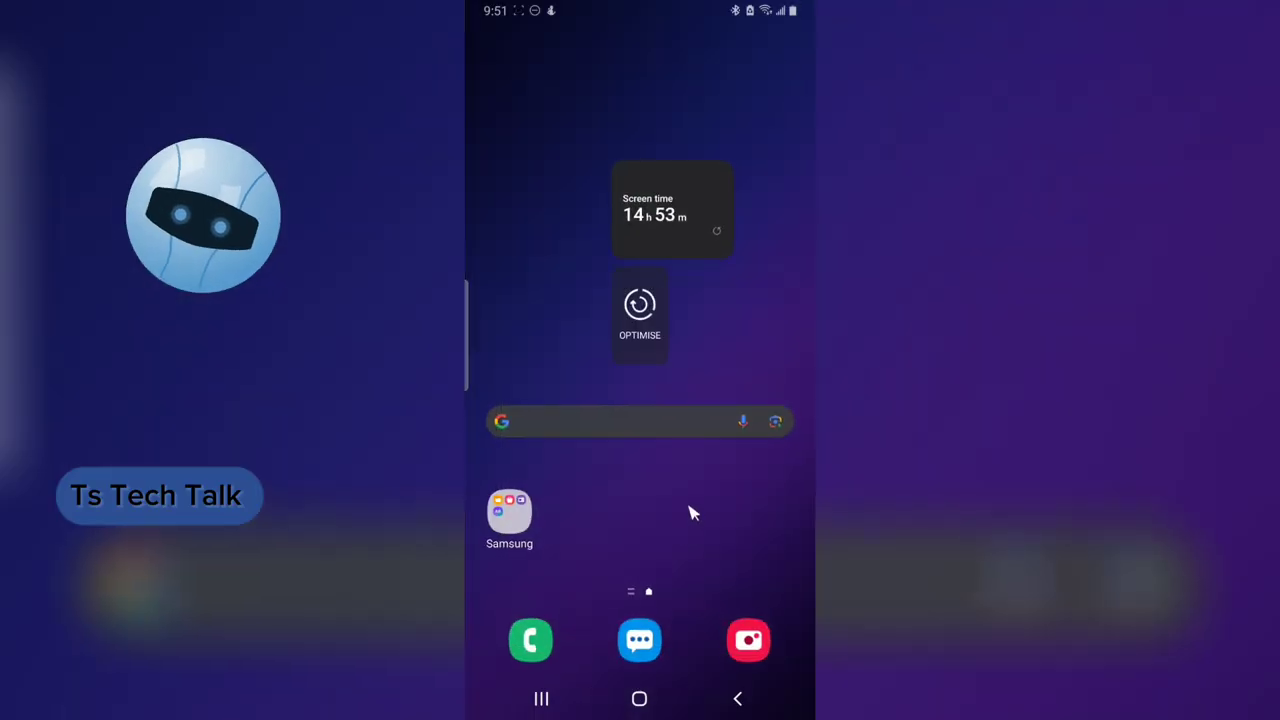
pyautogui.moveTo(689, 511); pyautogui.dragTo(690, 178)
pyautogui.click(612, 58)
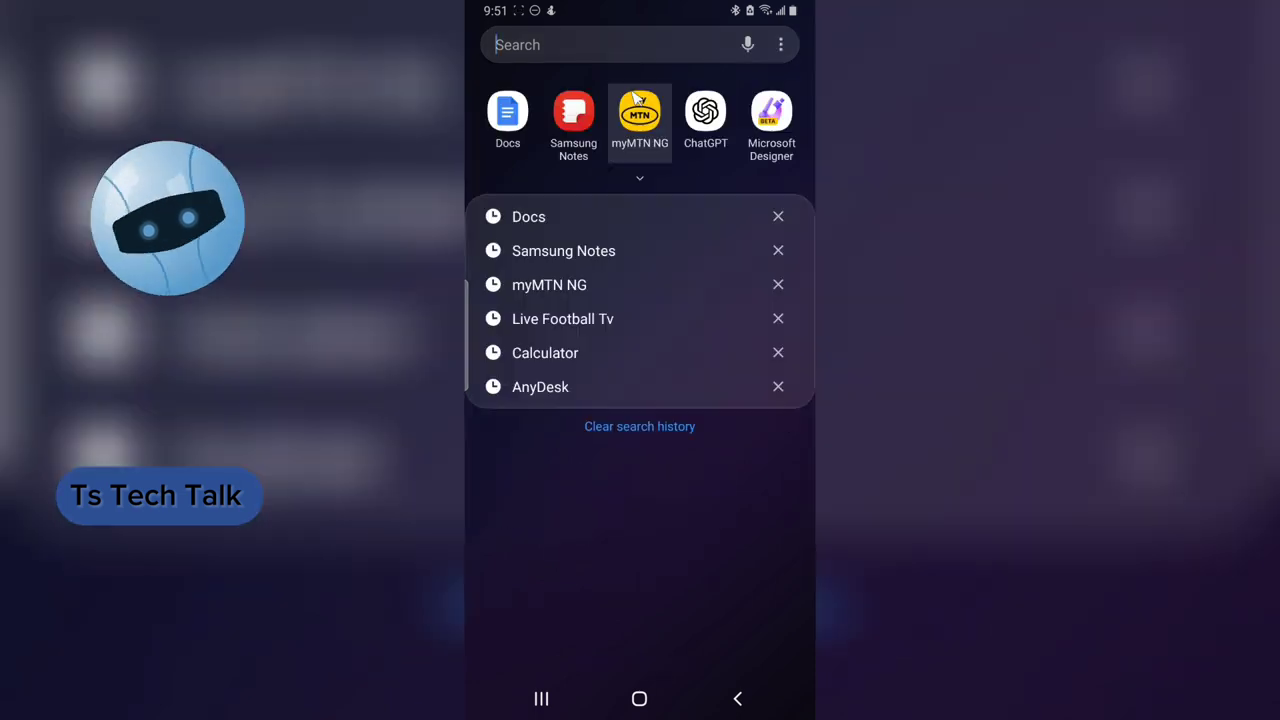
pyautogui.click(500, 140)
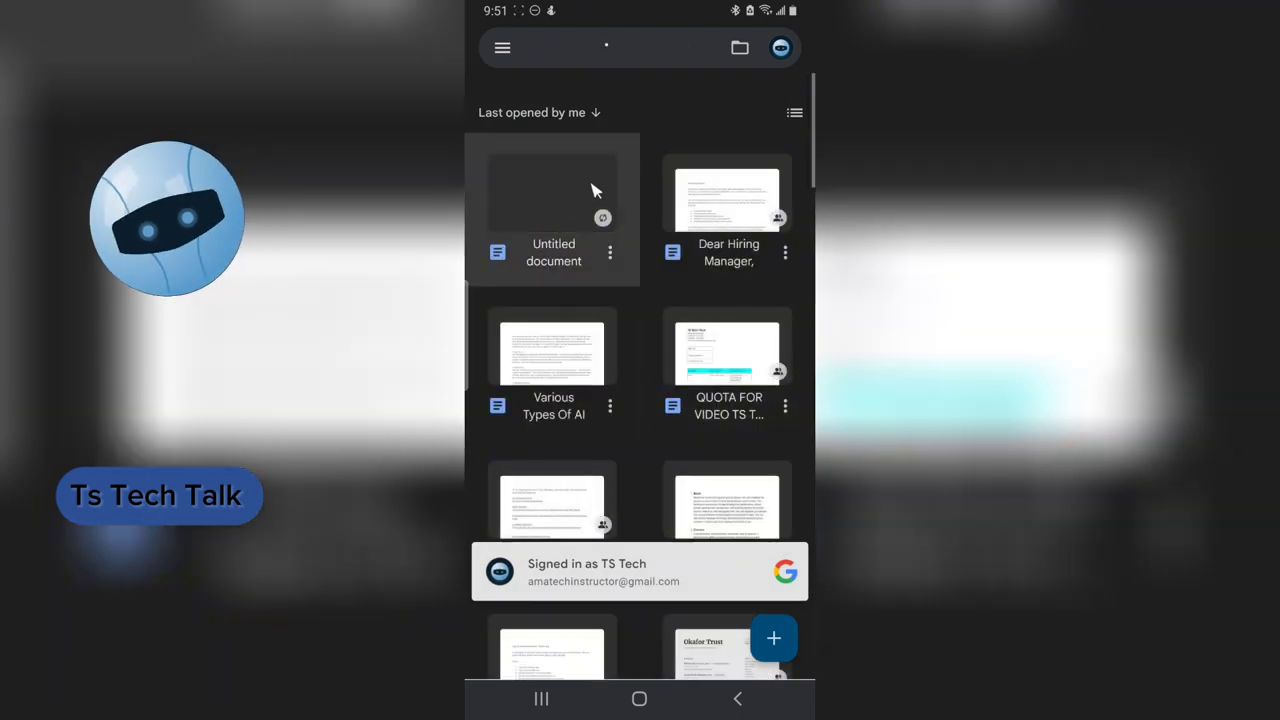
pyautogui.click(573, 241)
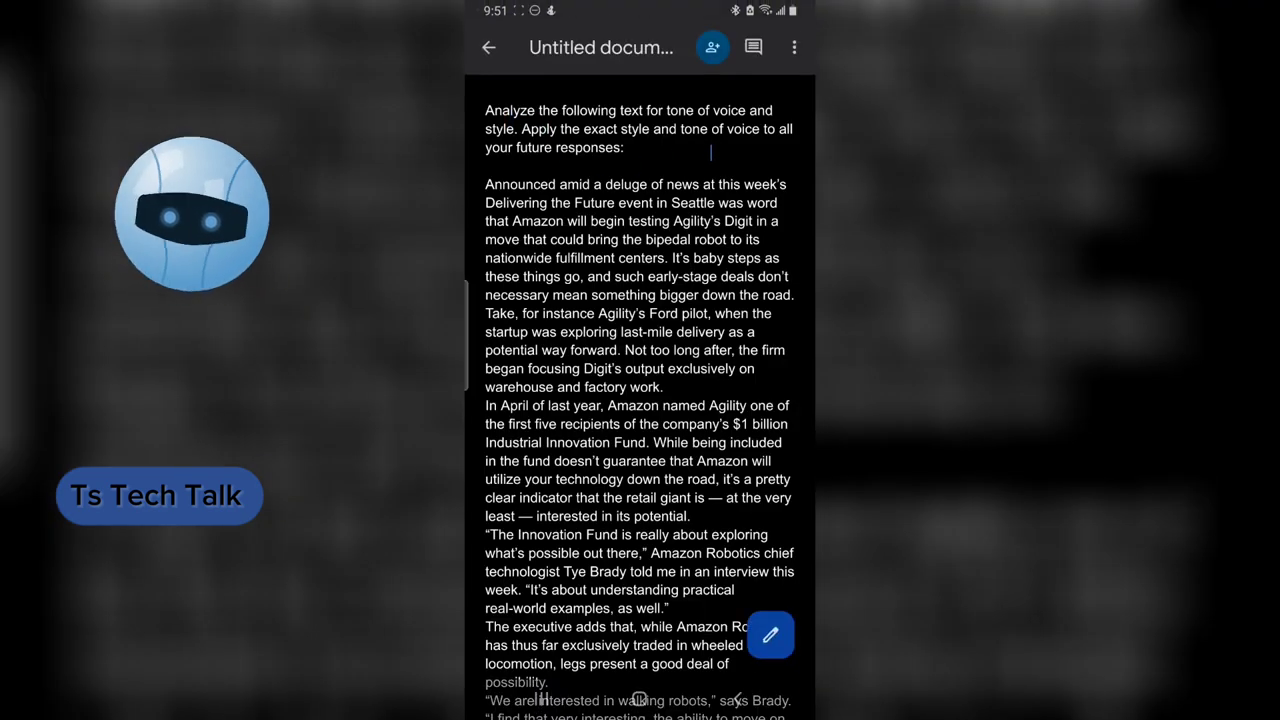
# Copy the entire text of the document, with the prompt instruction and the article
pyautogui.click(497, 110)
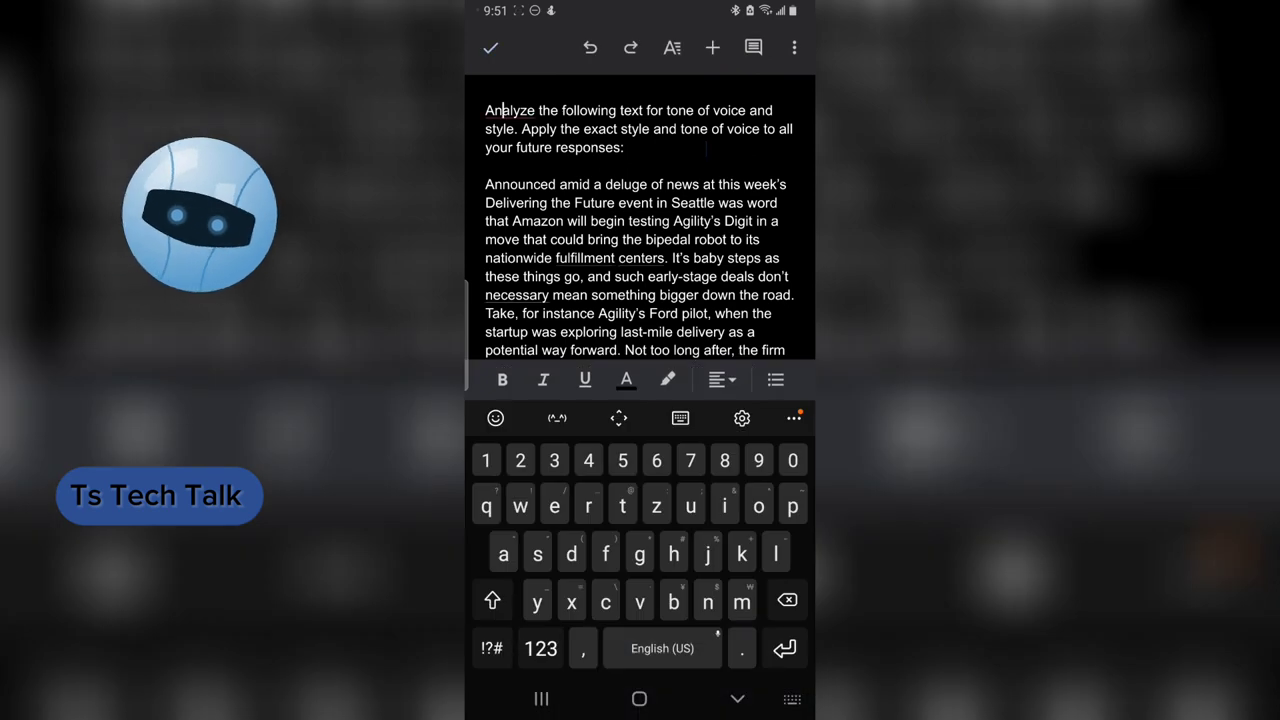
pyautogui.doubleClick(510, 110)
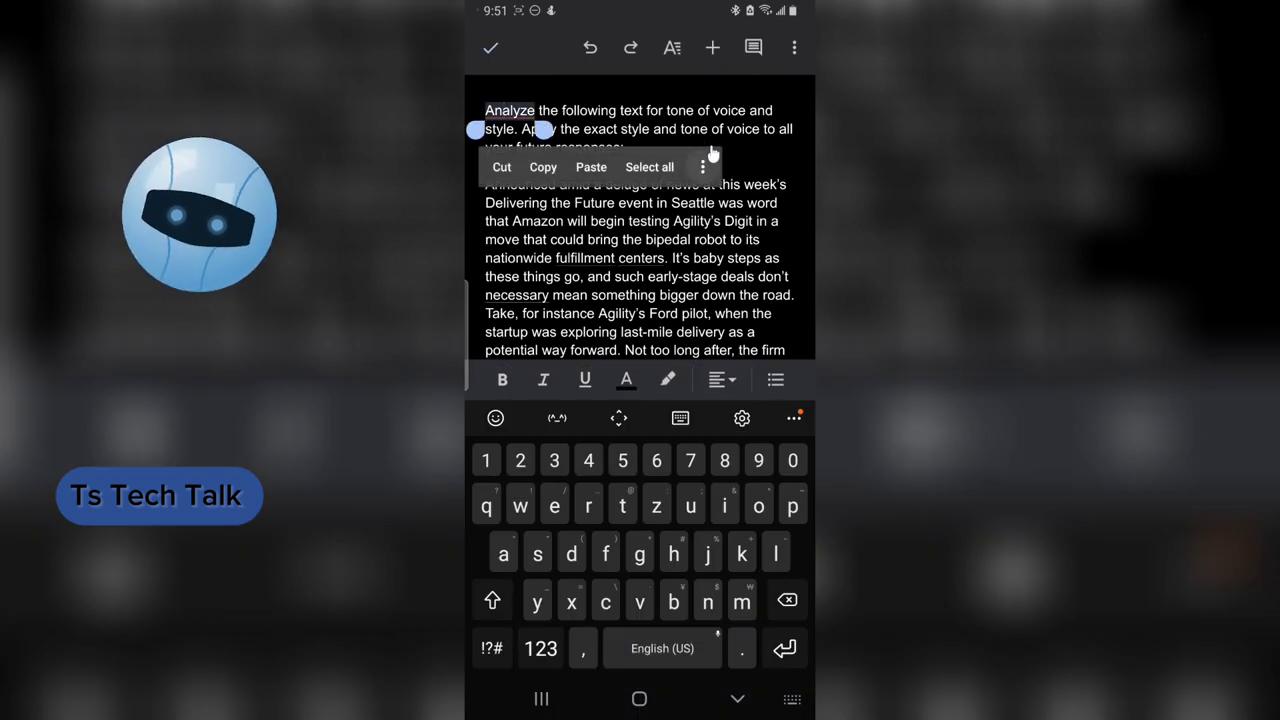
pyautogui.click(649, 167)
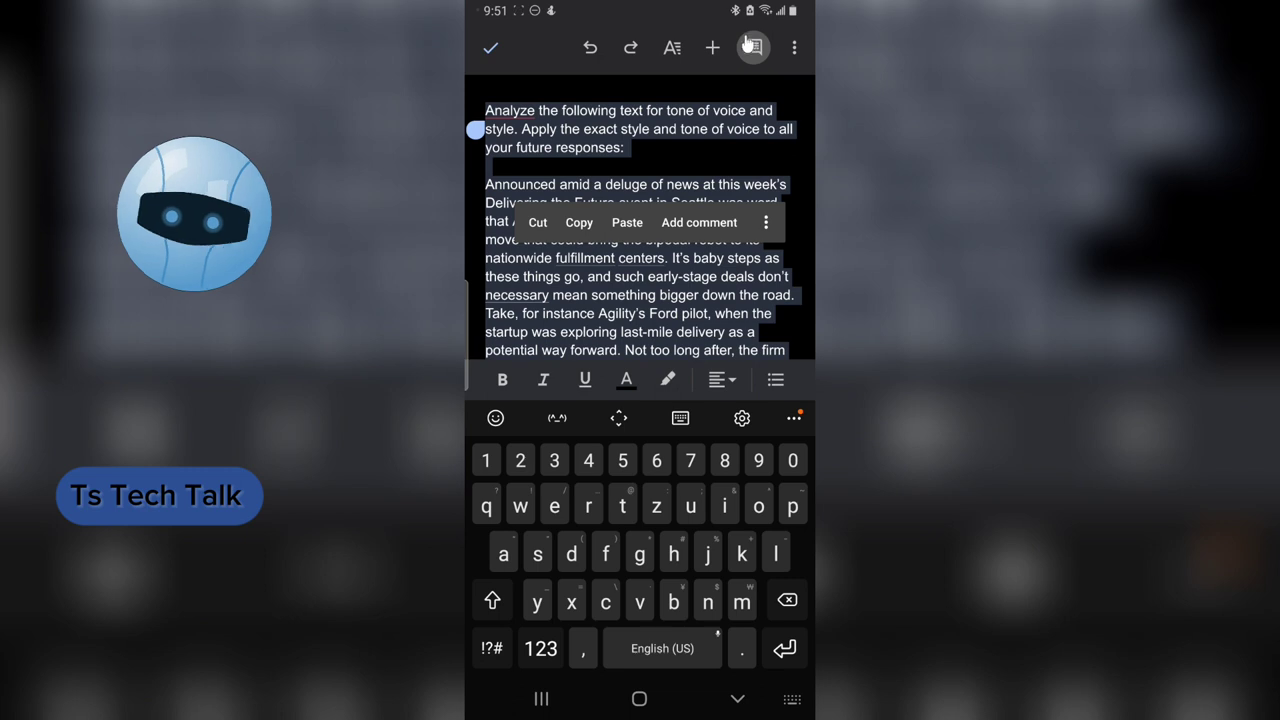
pyautogui.click(579, 222)
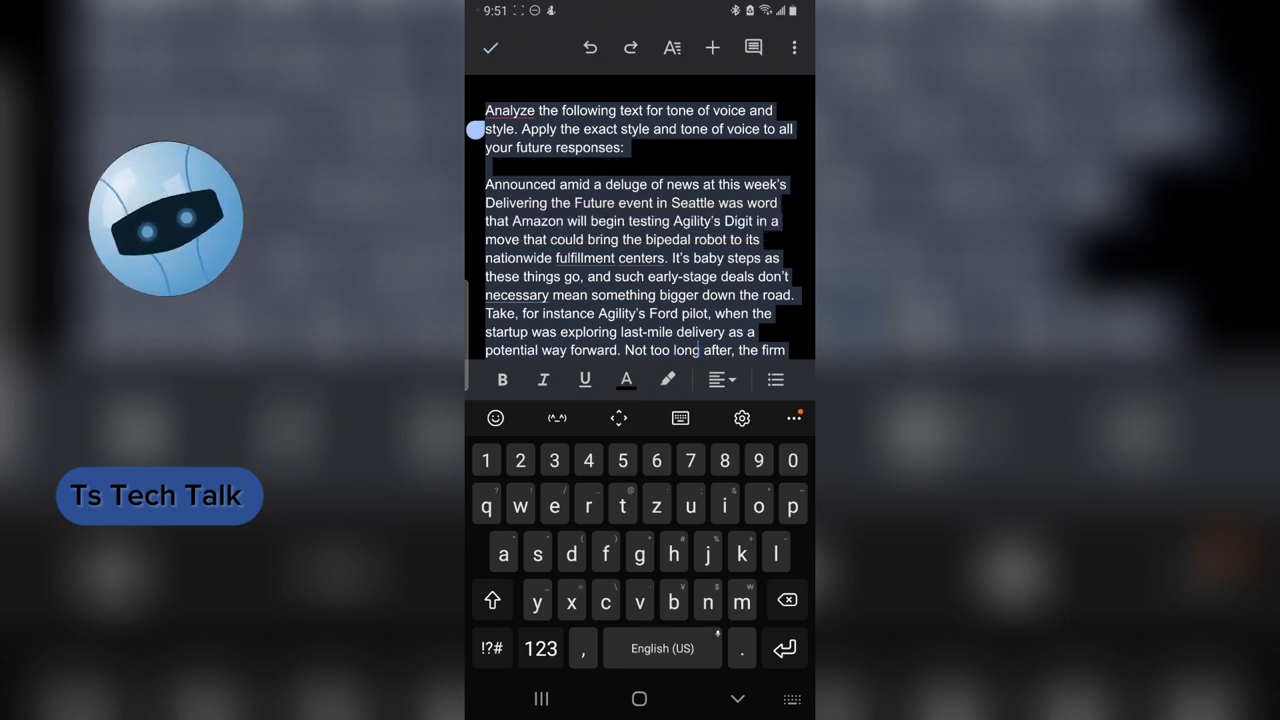
# Delete the author byline and date, the image placeholder and the image credit line beneath the article's subtitle, including the extra blank lines
pyautogui.scroll(-15, 640, 215)
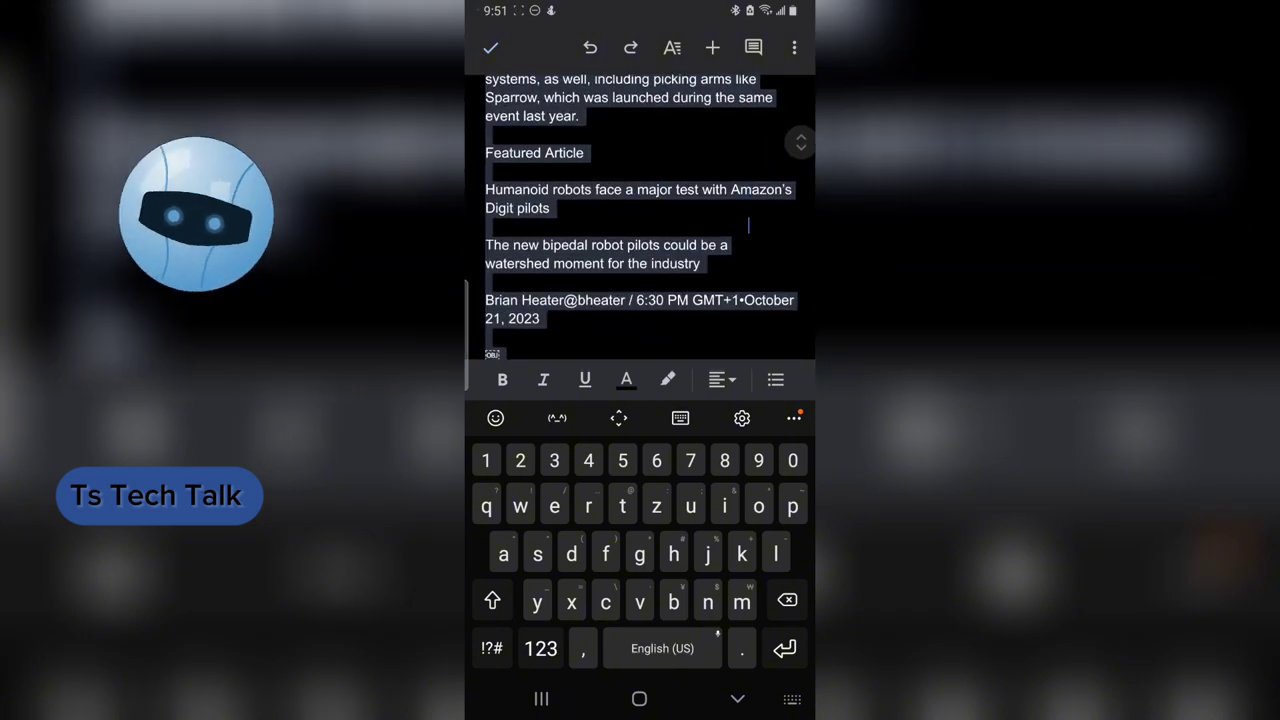
pyautogui.scroll(-2, 750, 224)
pyautogui.click(500, 314)
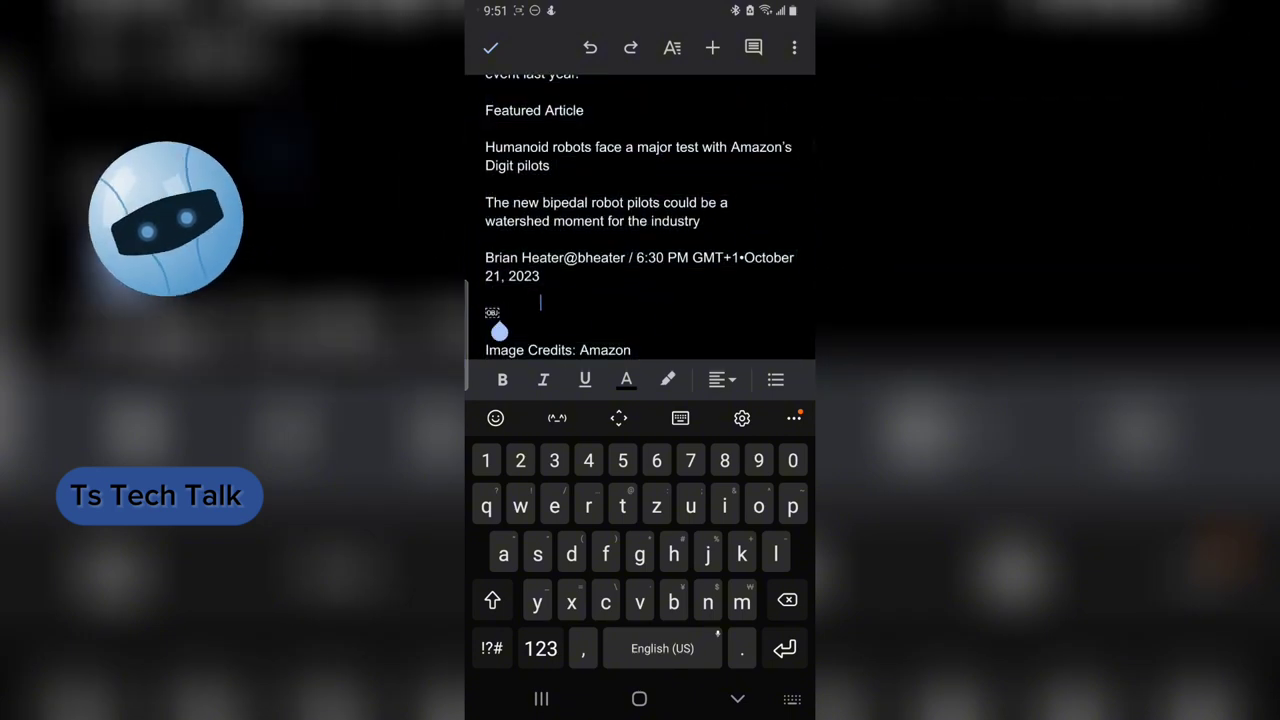
pyautogui.moveTo(495, 328); pyautogui.dragTo(484, 262)
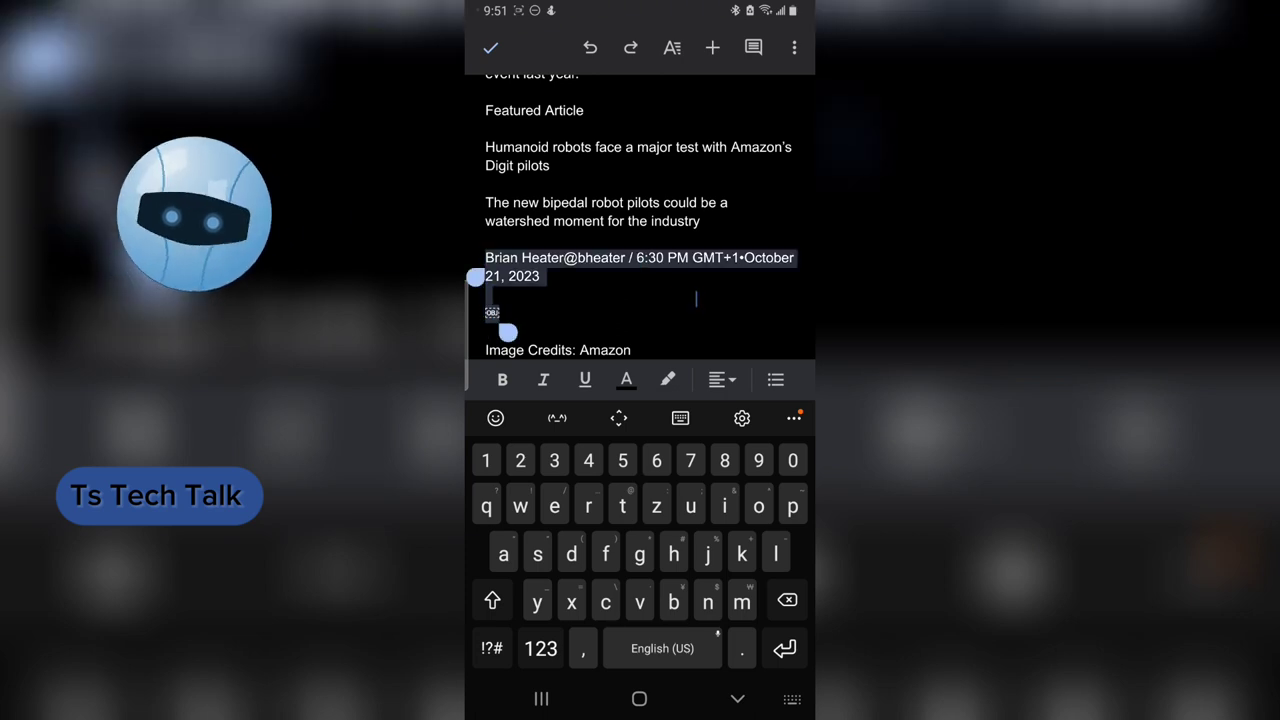
pyautogui.scroll(-2, 640, 220)
pyautogui.moveTo(474, 150); pyautogui.dragTo(640, 230)
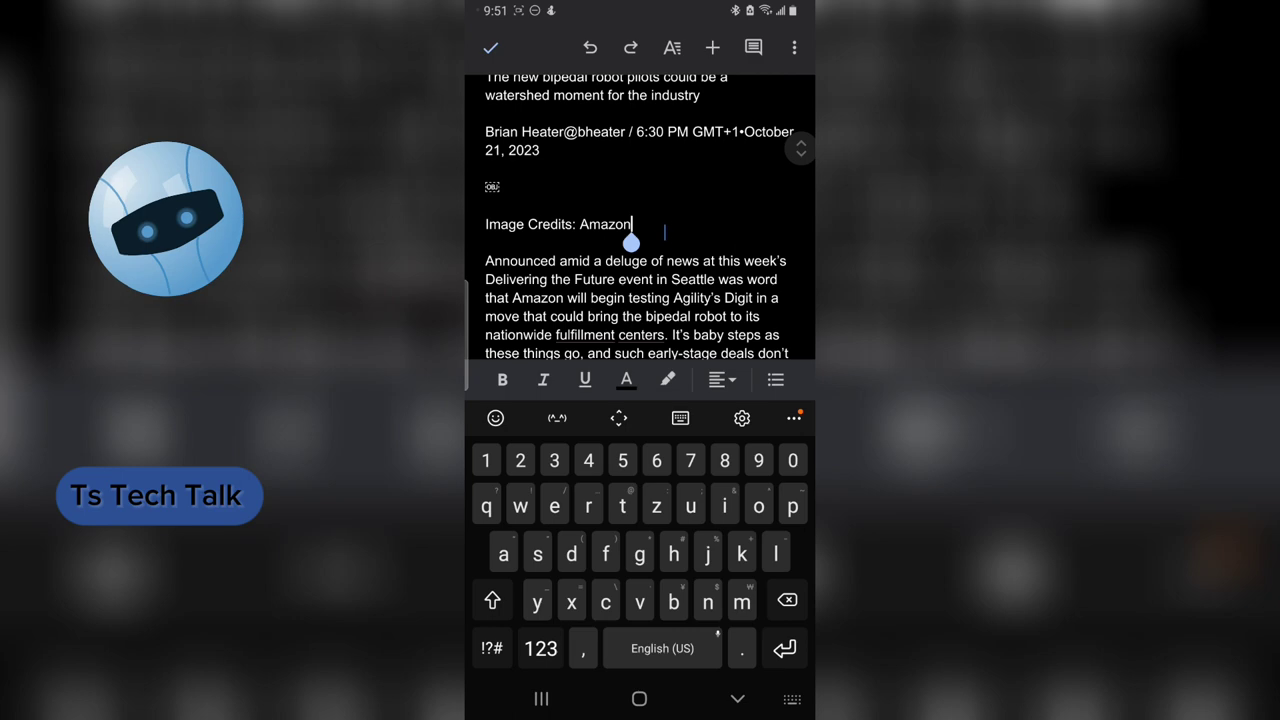
pyautogui.moveTo(486, 232); pyautogui.dragTo(474, 150)
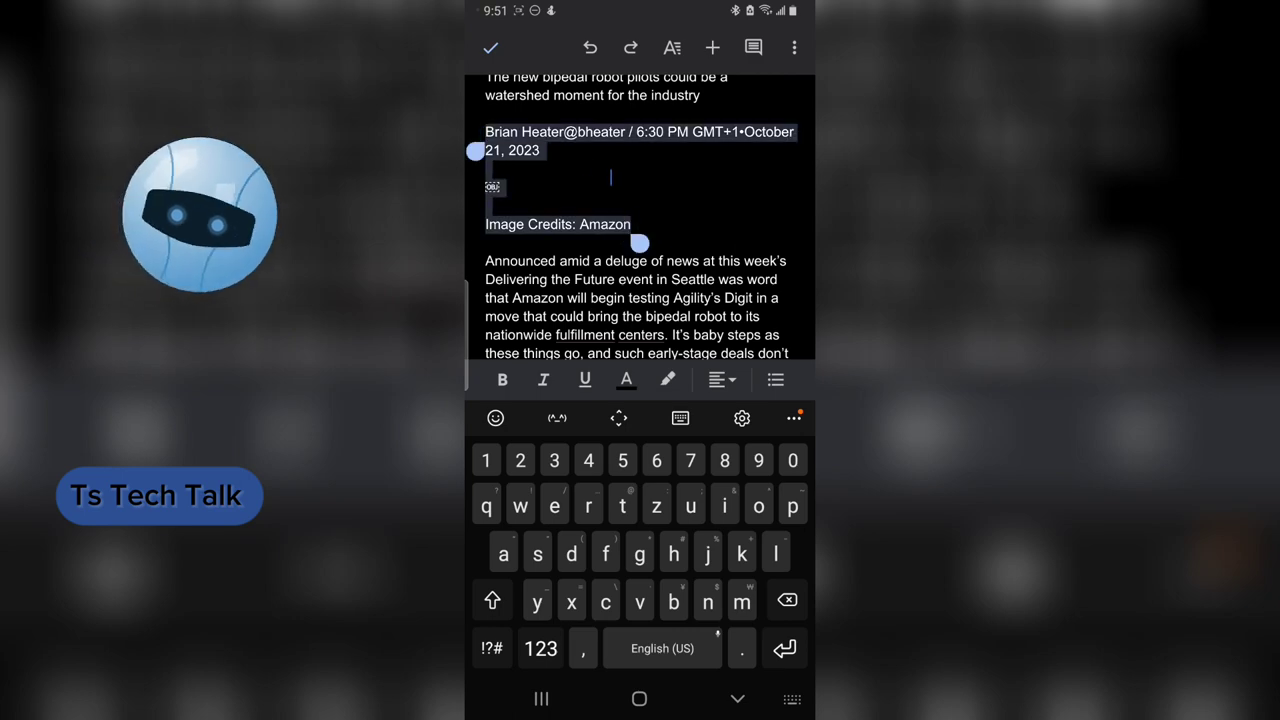
pyautogui.press('BackSpace')
pyautogui.press('BackSpace')
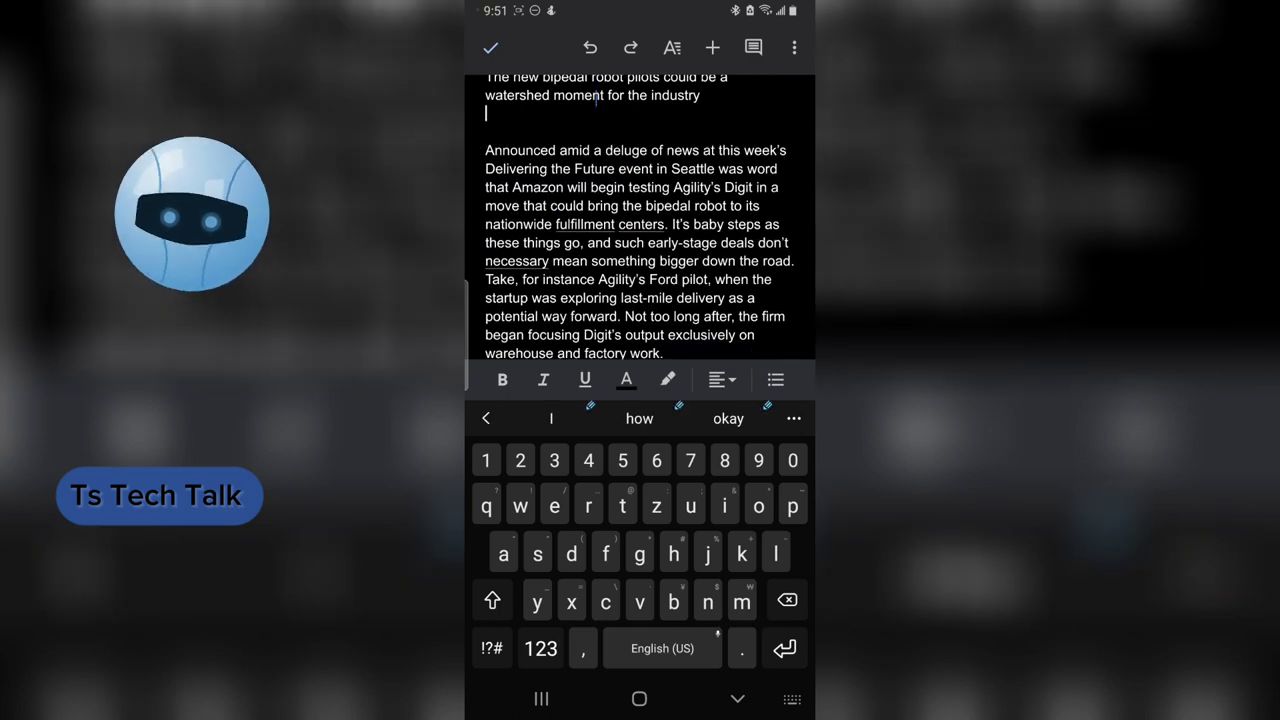
pyautogui.press('BackSpace')
# Select the whole cleaned-up document, prompt instruction and article included, and copy it
pyautogui.scroll(-10, 640, 217)
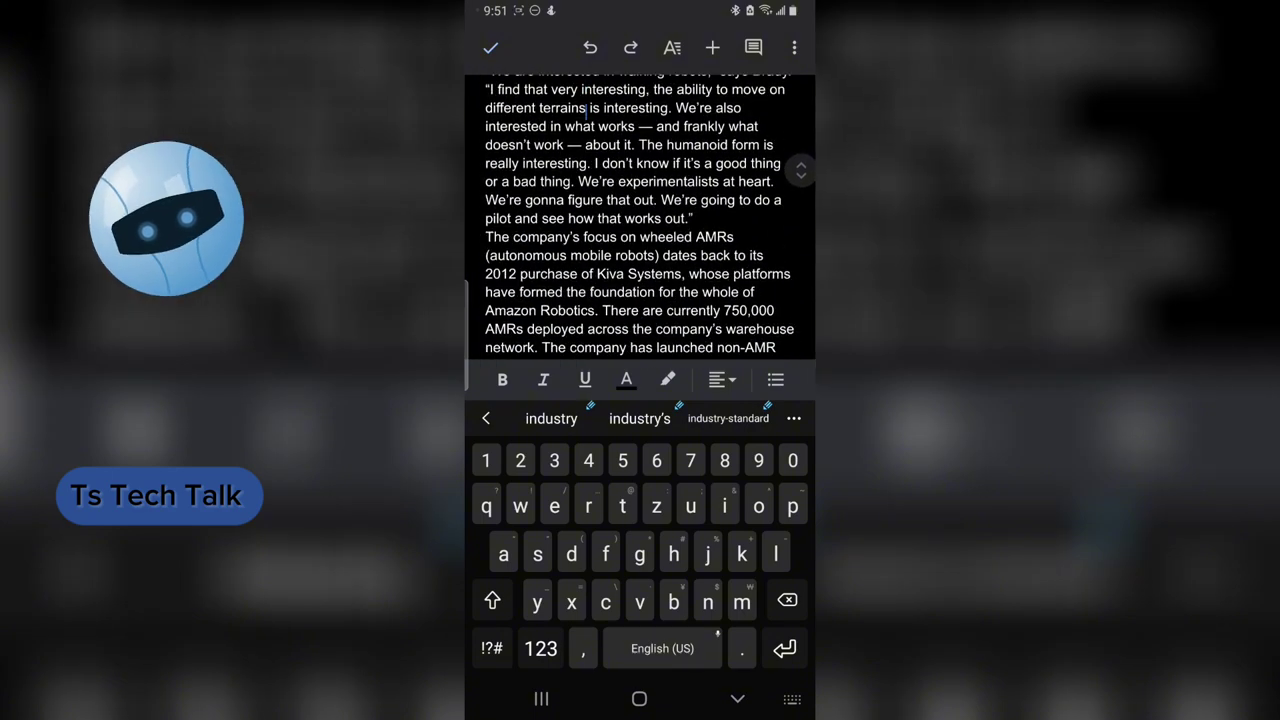
pyautogui.scroll(-15, 640, 217)
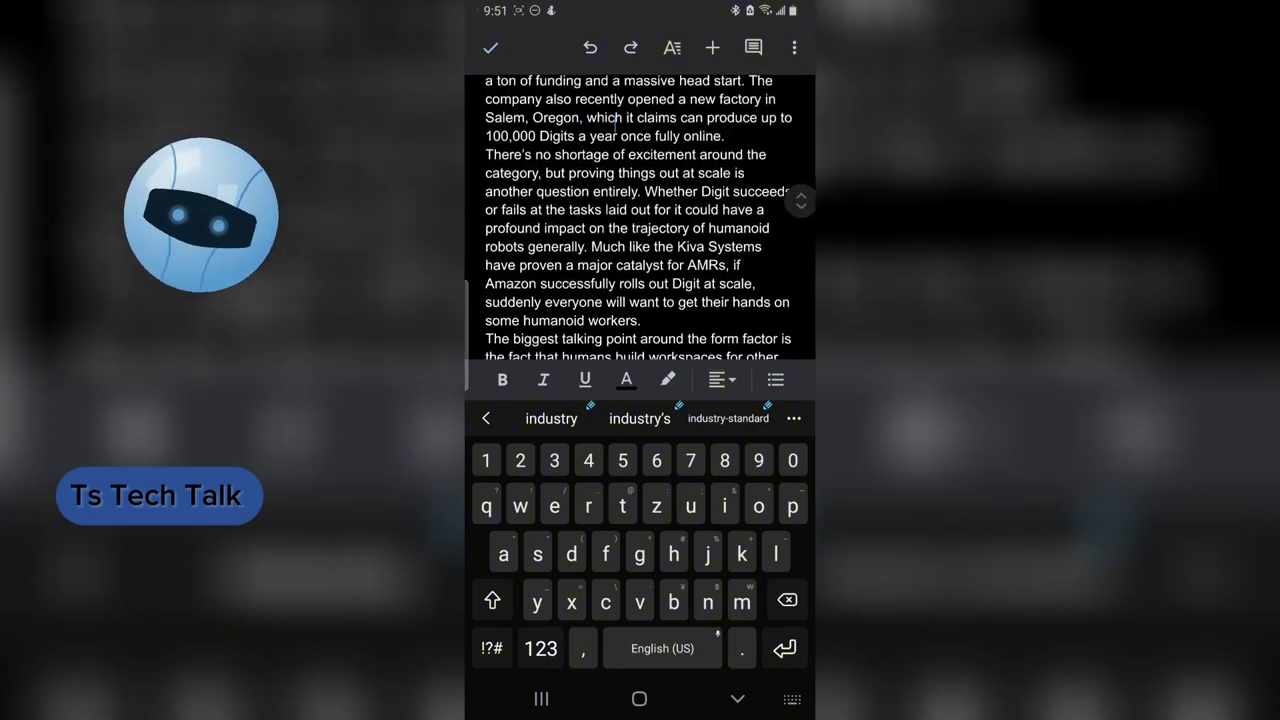
pyautogui.scroll(-5, 640, 217)
pyautogui.click(655, 152)
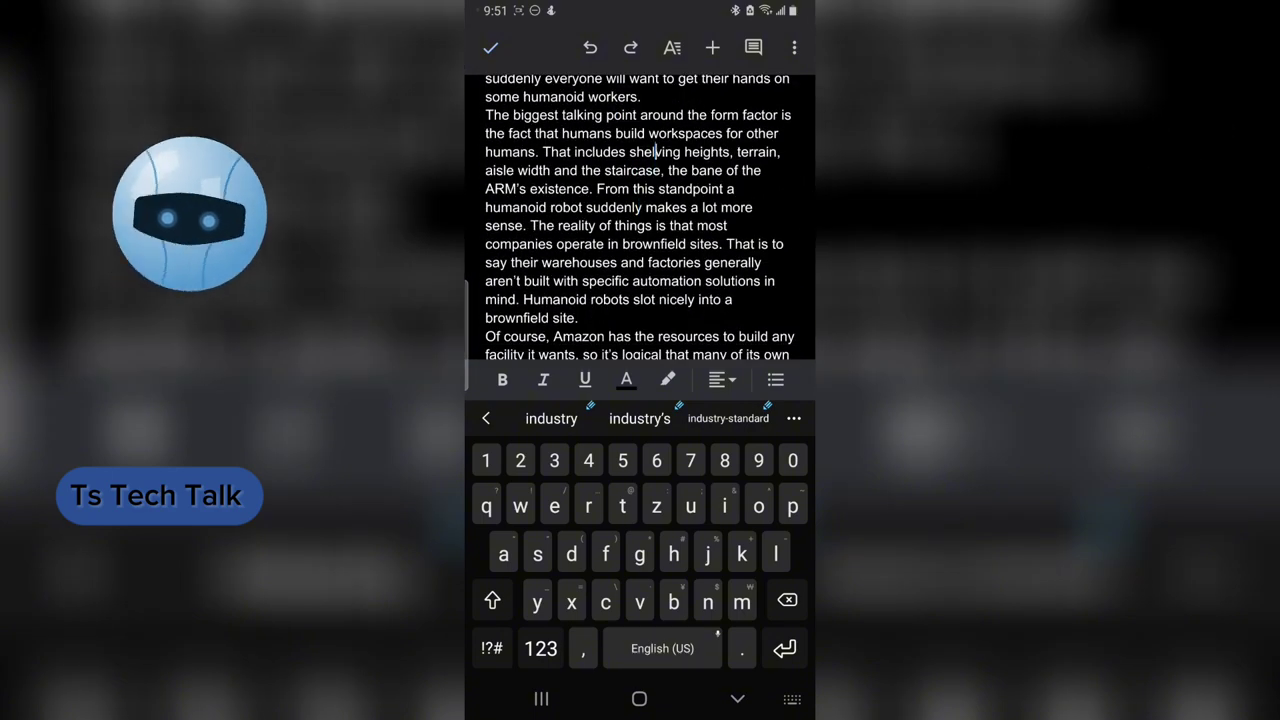
pyautogui.doubleClick(599, 152)
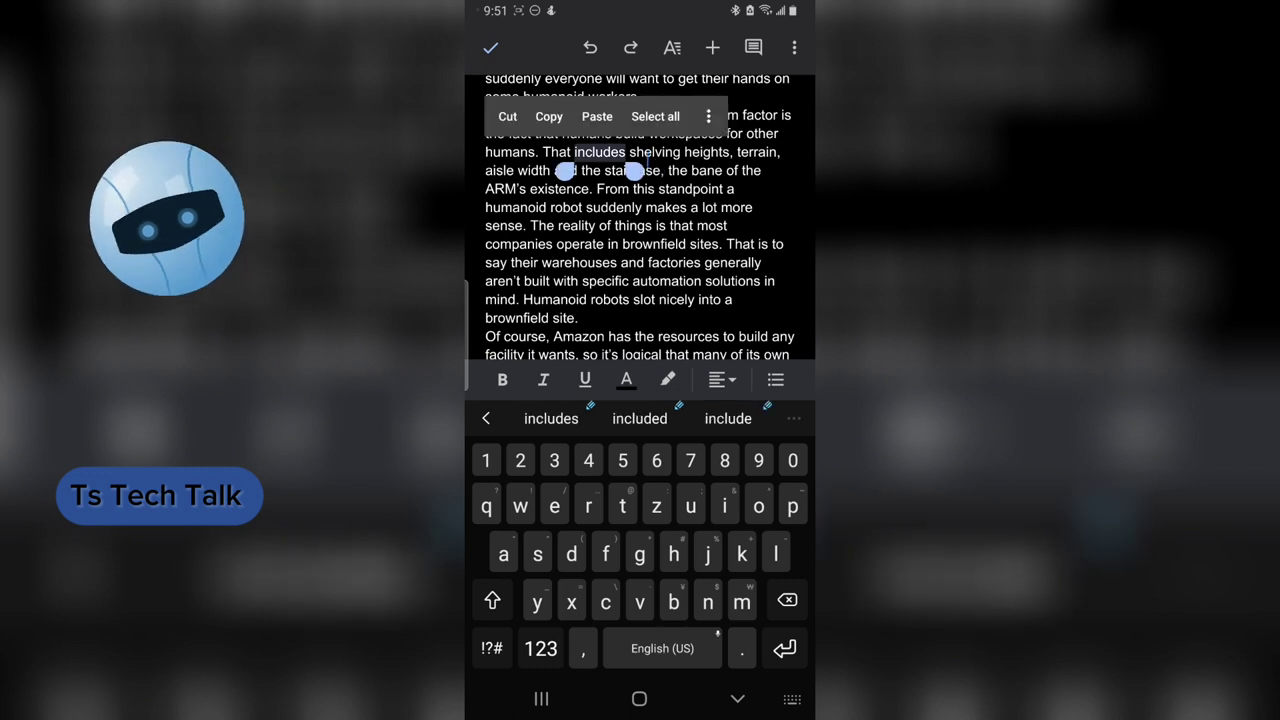
pyautogui.click(655, 116)
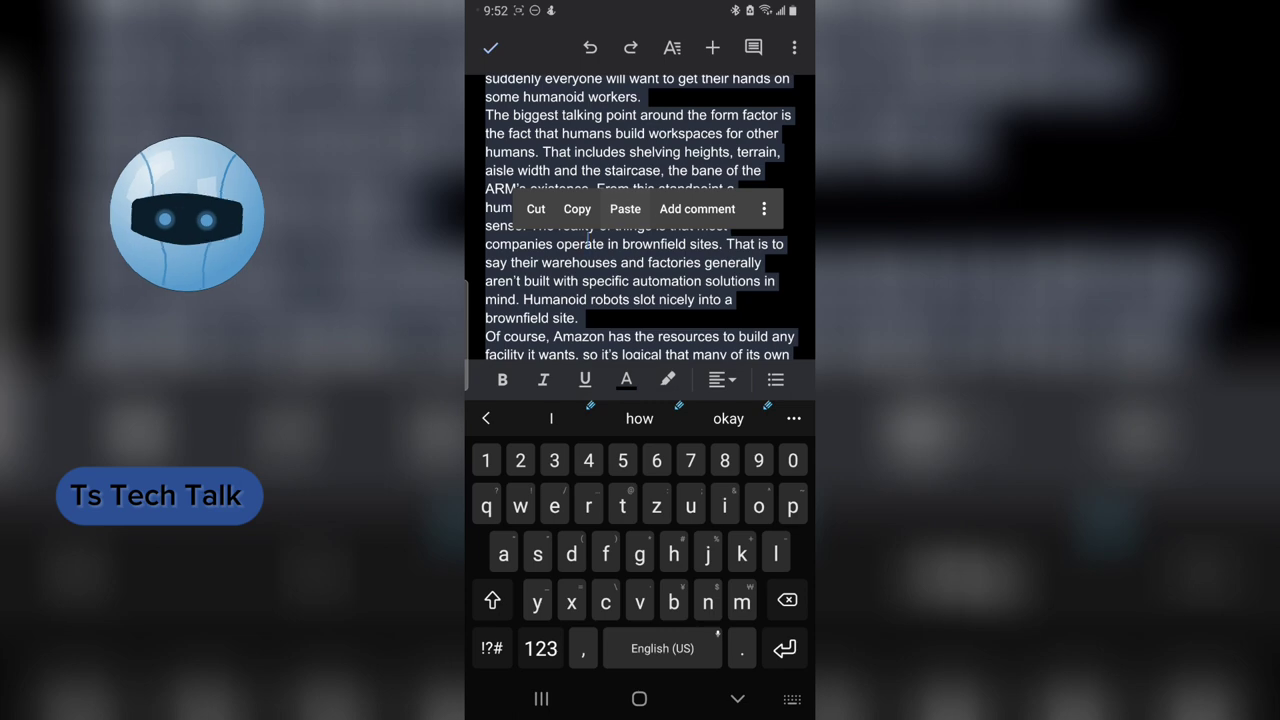
pyautogui.click(577, 208)
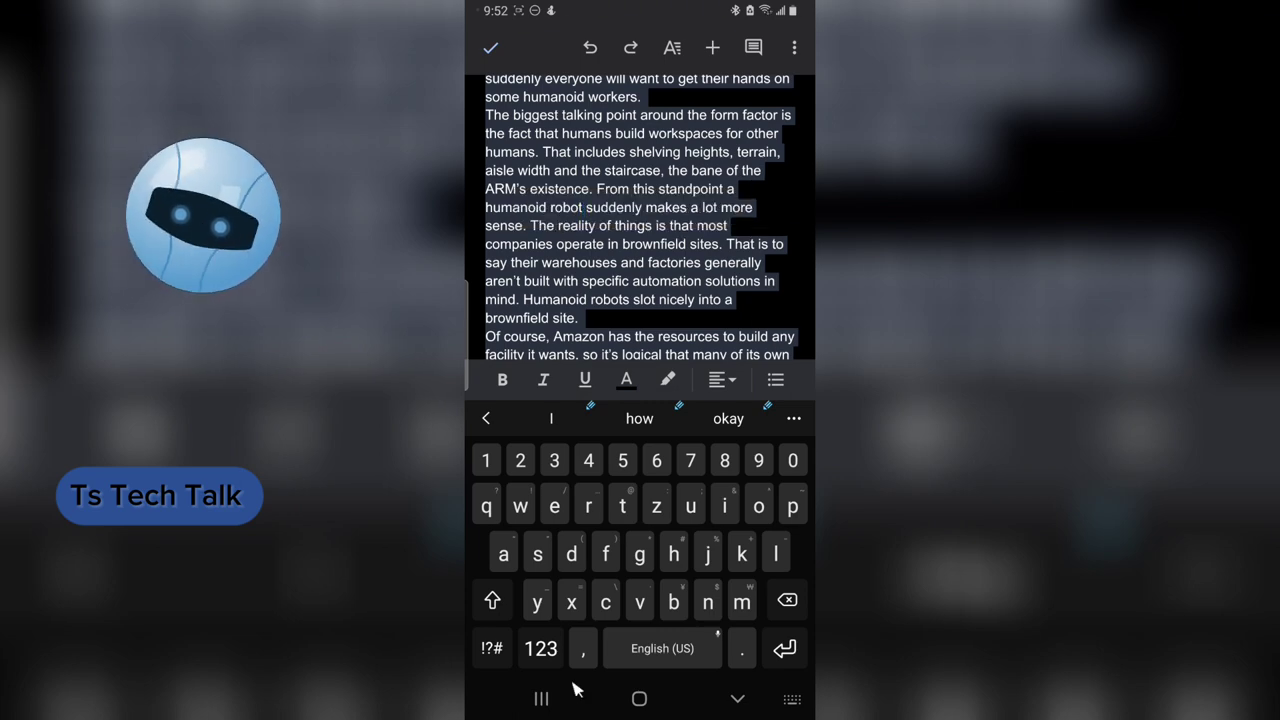
# Switch to ChatGPT and replace the draft message with the copied prompt and article text
pyautogui.click(522, 703)
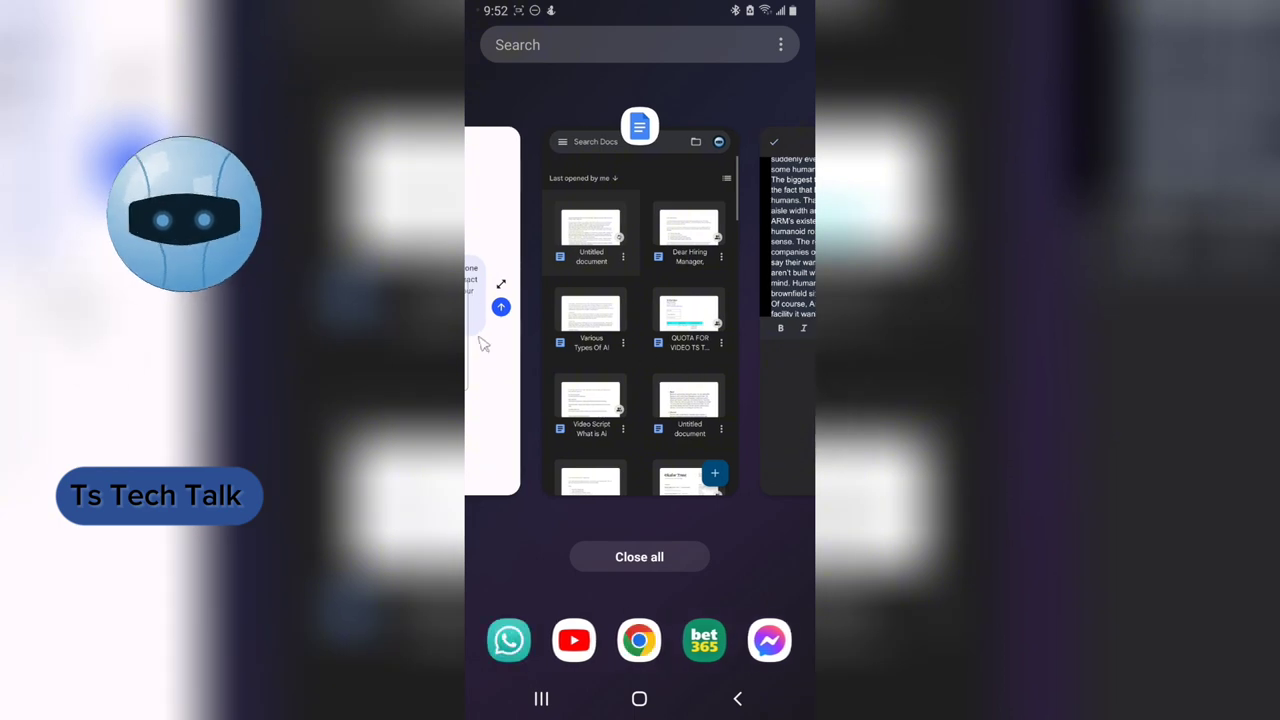
pyautogui.click(494, 360)
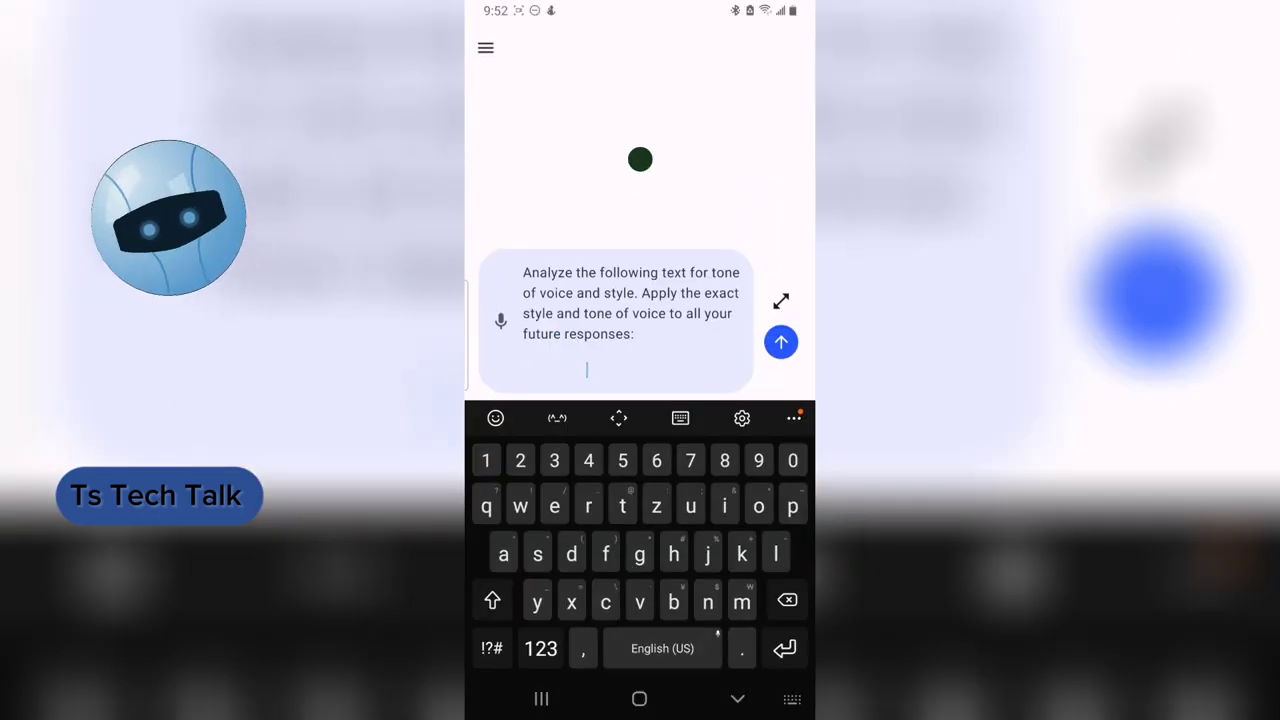
pyautogui.click(548, 290)
pyautogui.doubleClick(598, 334)
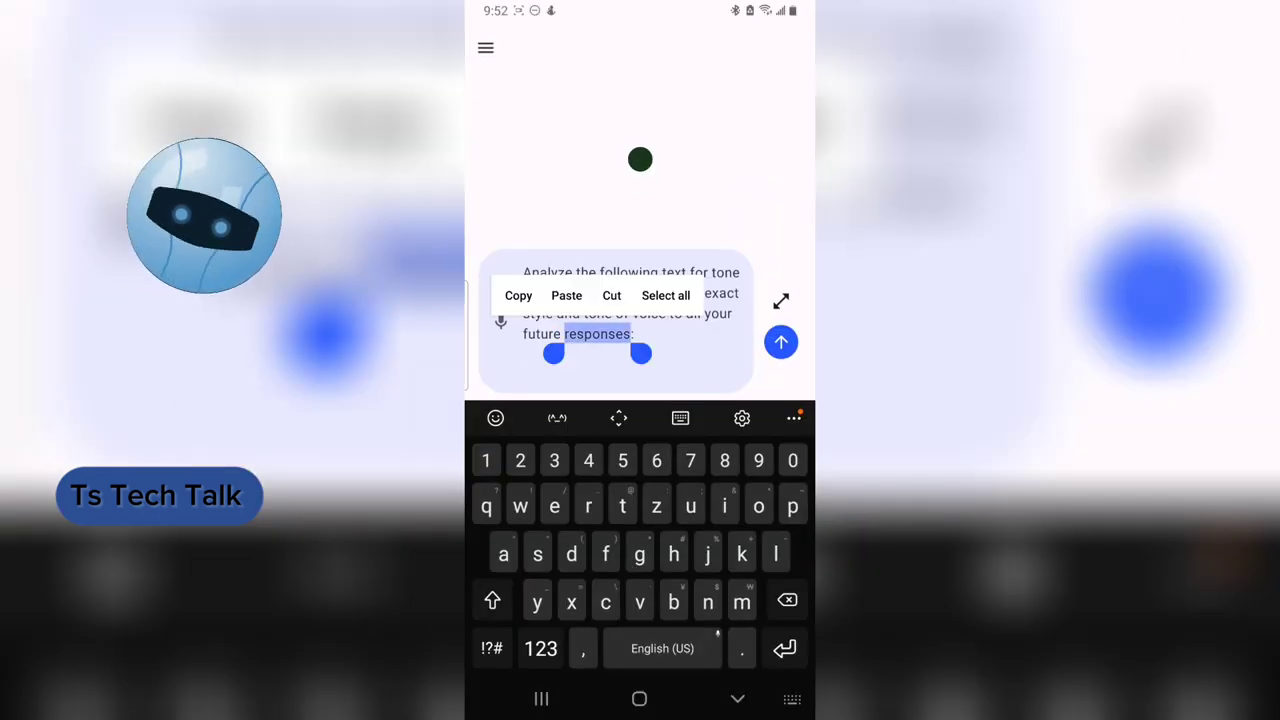
pyautogui.click(666, 295)
pyautogui.press('BackSpace')
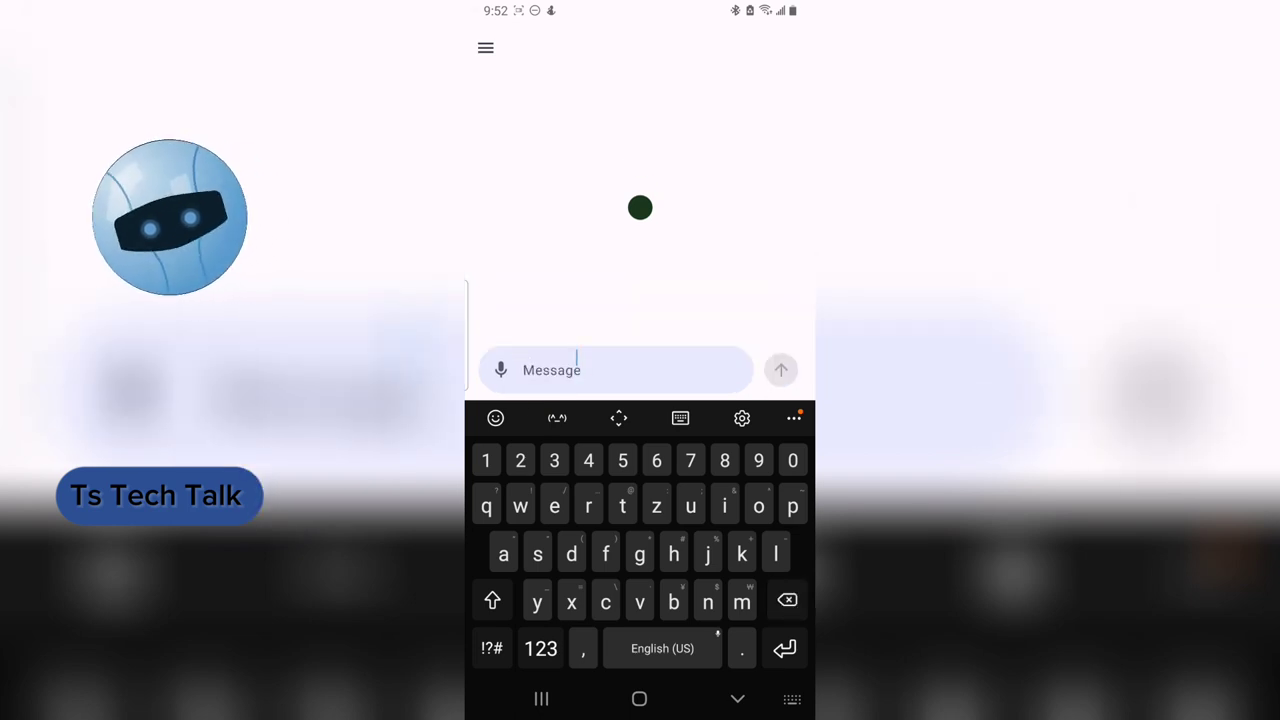
pyautogui.click(530, 370)
pyautogui.click(523, 331)
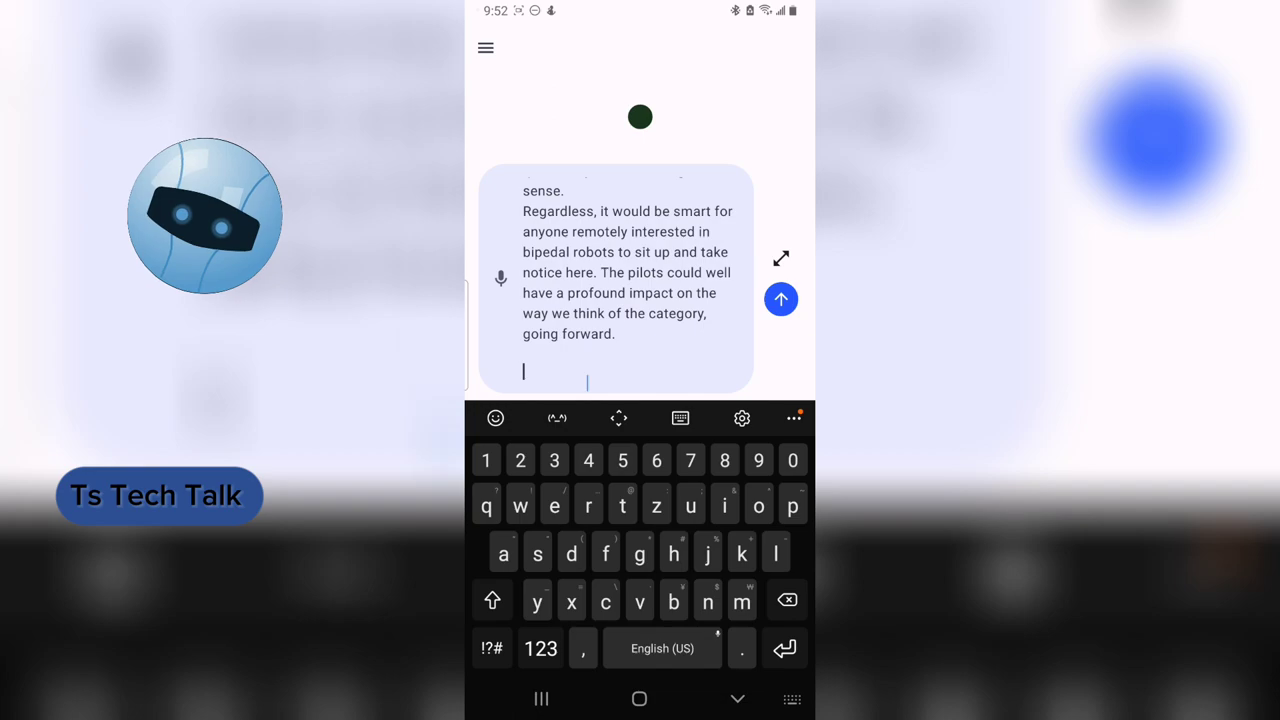
# Switch to Google Docs and highlight the prompt instruction from "Analyze the following text" to "your future responses:" above the article
pyautogui.click(541, 698)
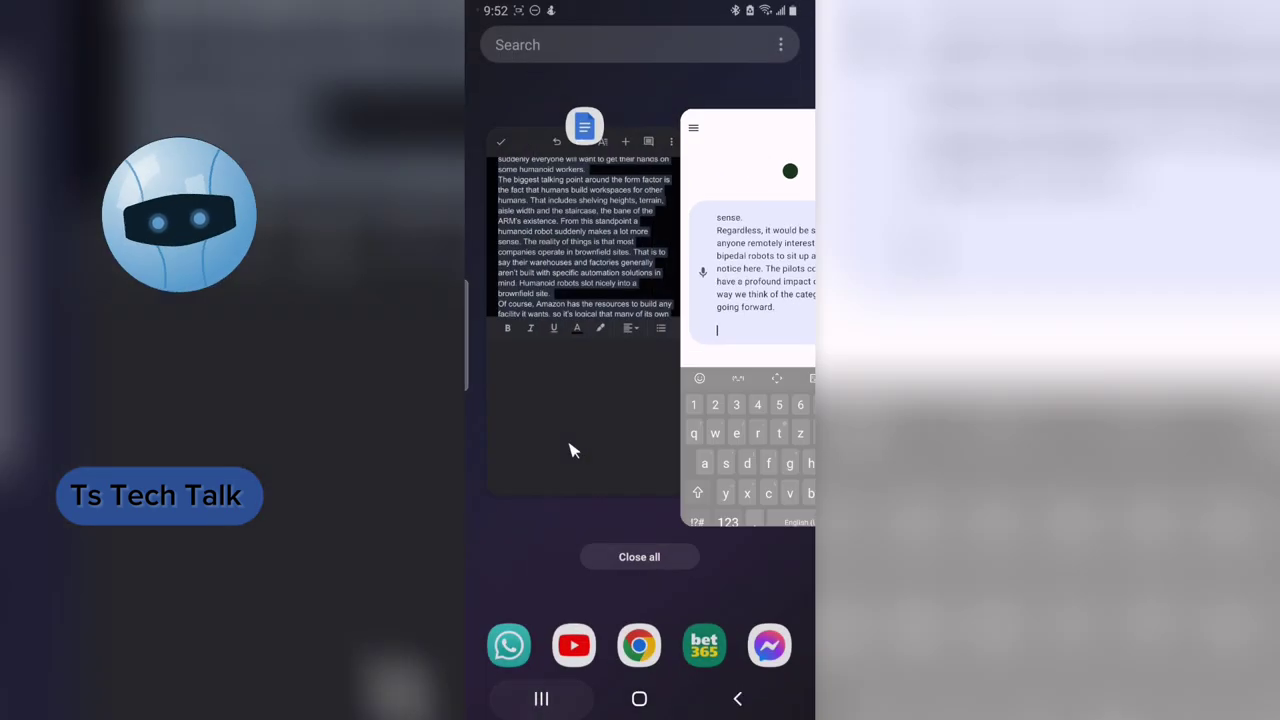
pyautogui.click(615, 260)
pyautogui.scroll(10, 640, 220)
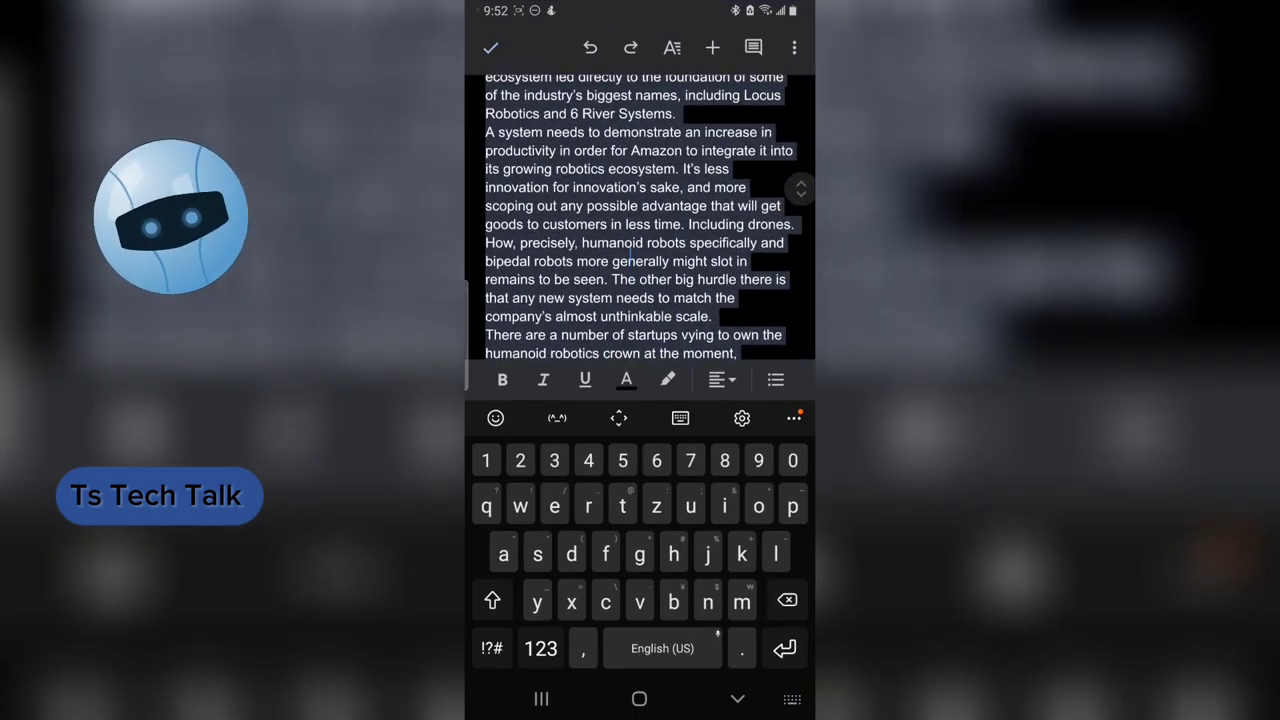
pyautogui.scroll(5, 640, 220)
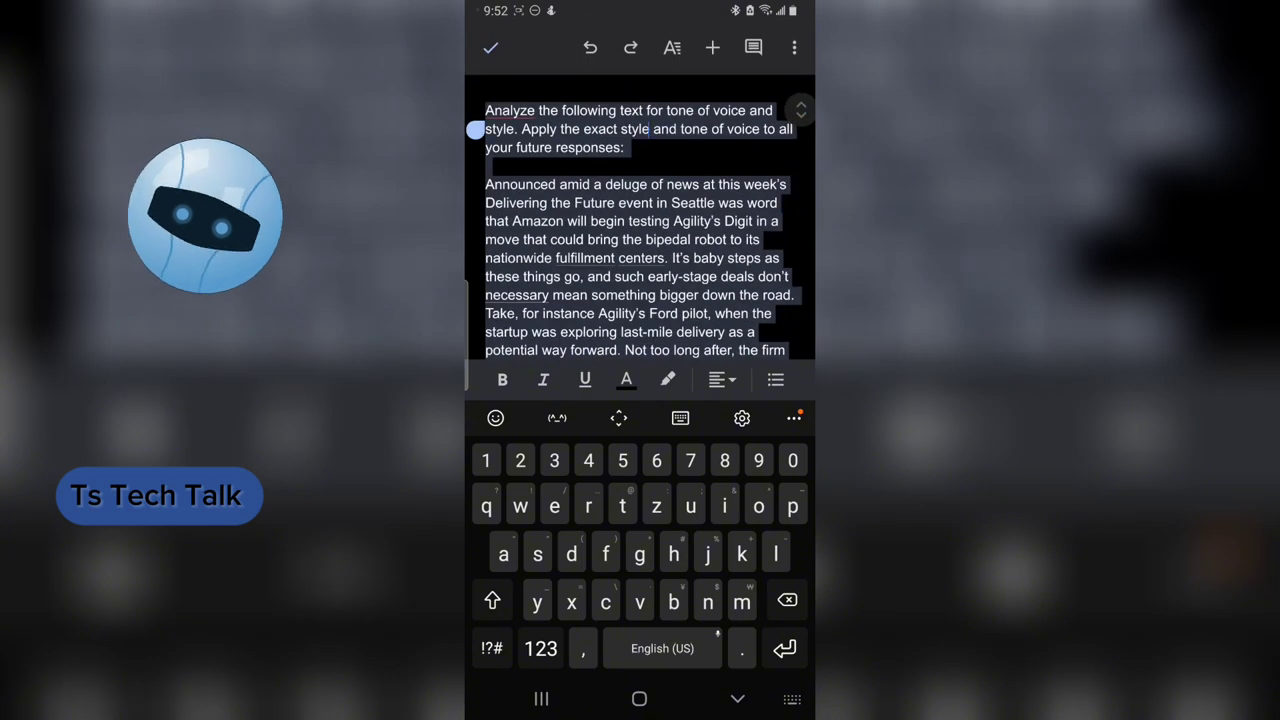
pyautogui.click(650, 150)
pyautogui.moveTo(650, 150); pyautogui.dragTo(487, 110)
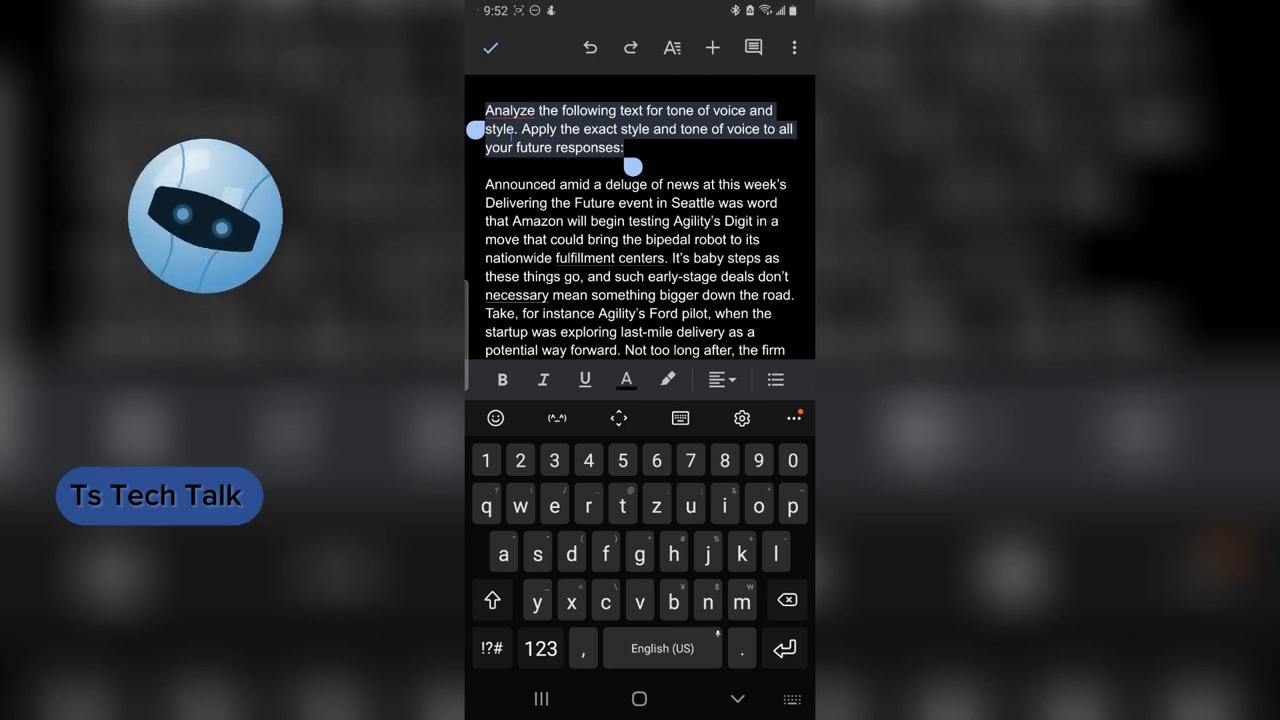
# Return to ChatGPT, remove the blank line at the end of the message and send it
pyautogui.click(541, 699)
pyautogui.click(623, 391)
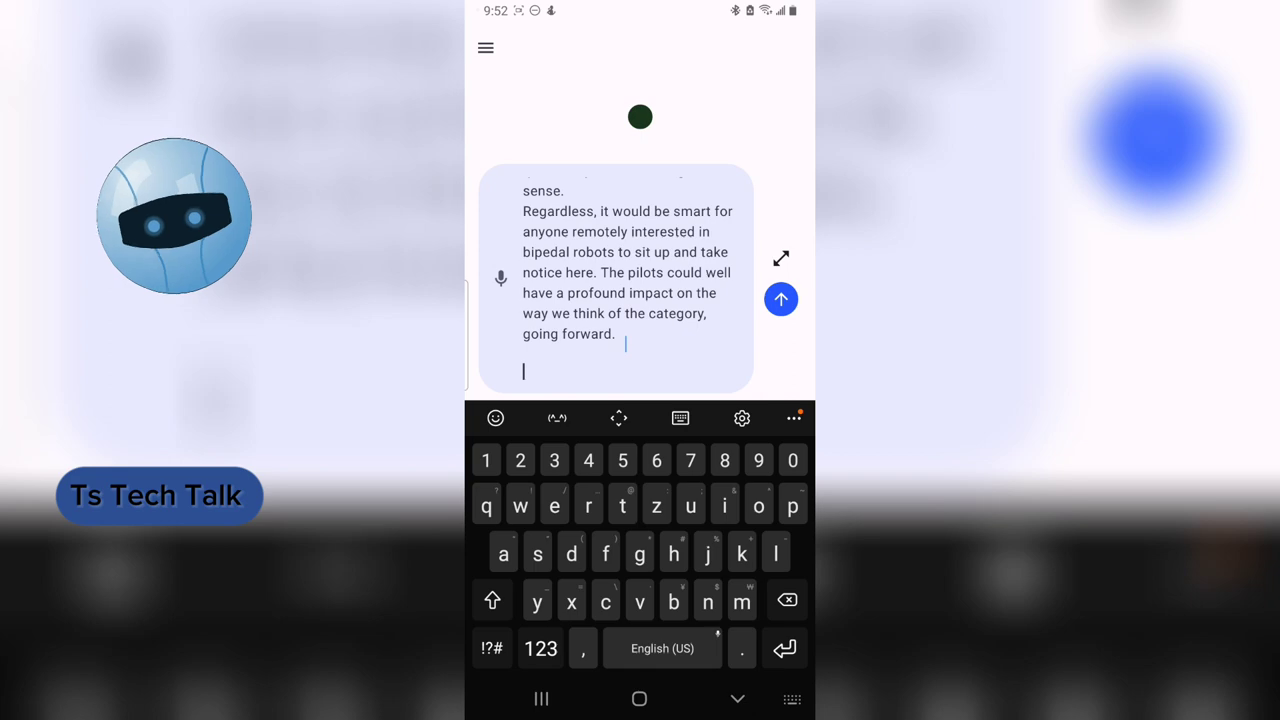
pyautogui.press('BackSpace')
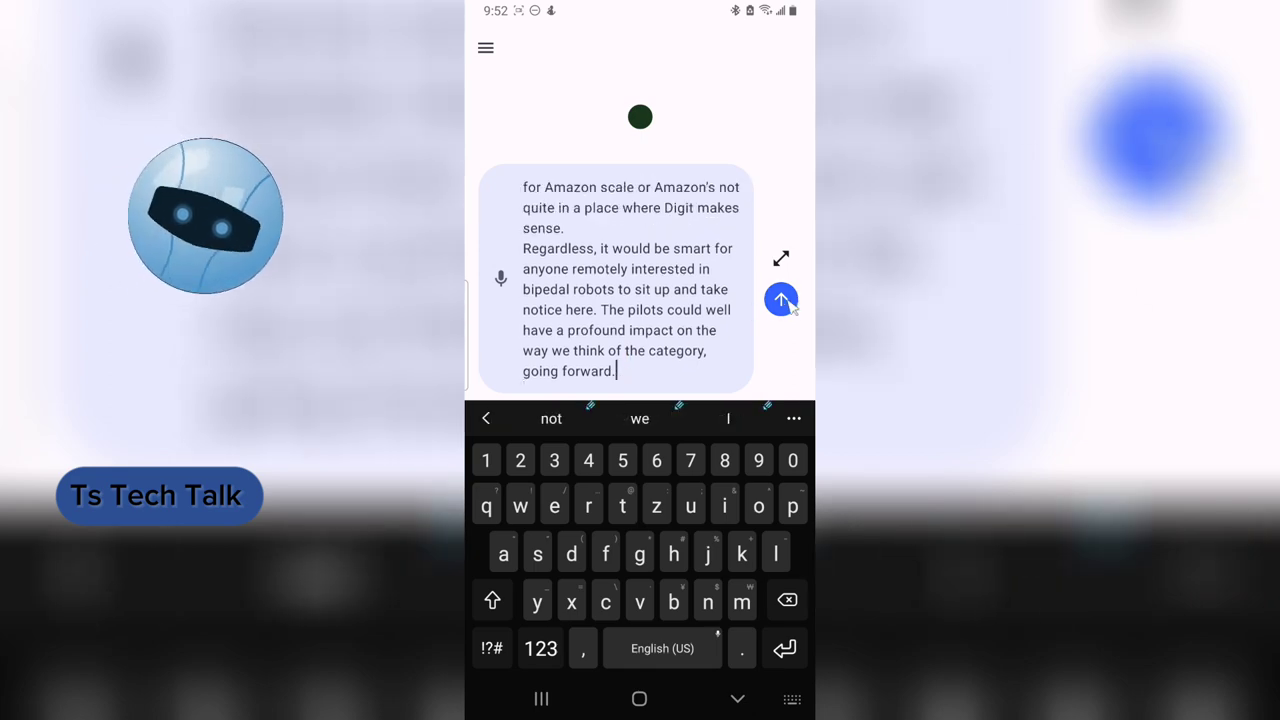
pyautogui.click(781, 300)
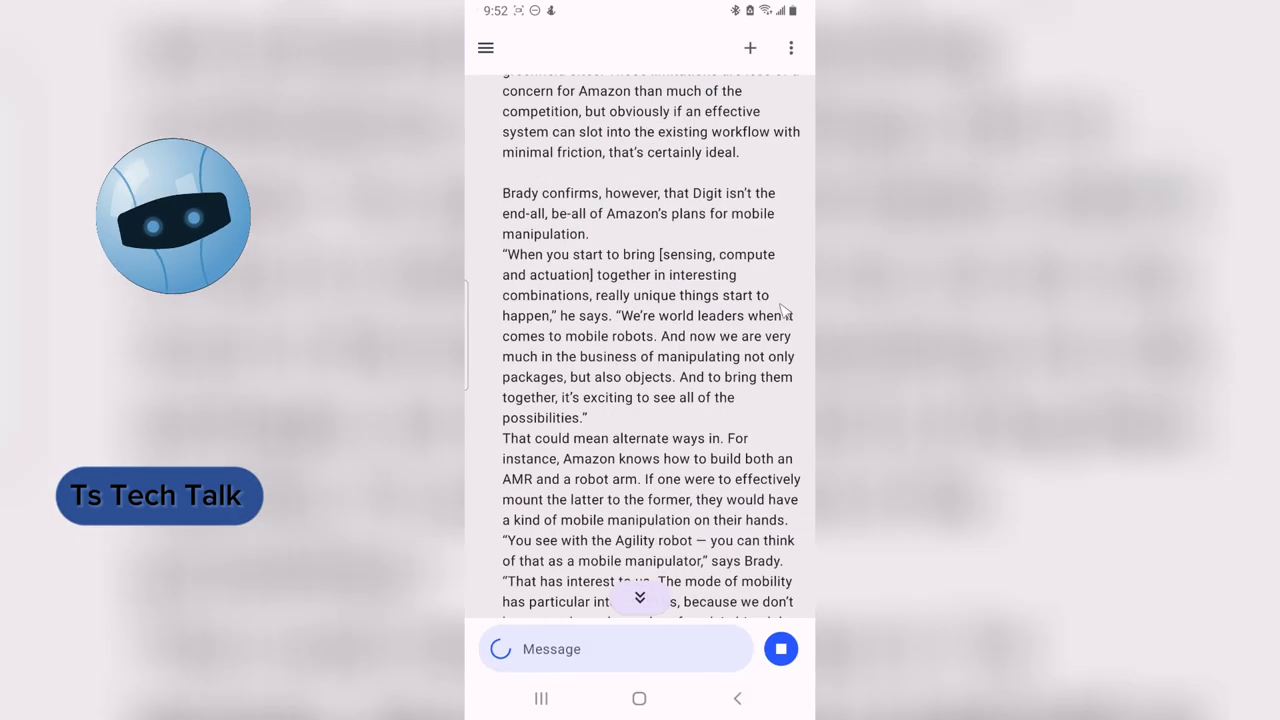